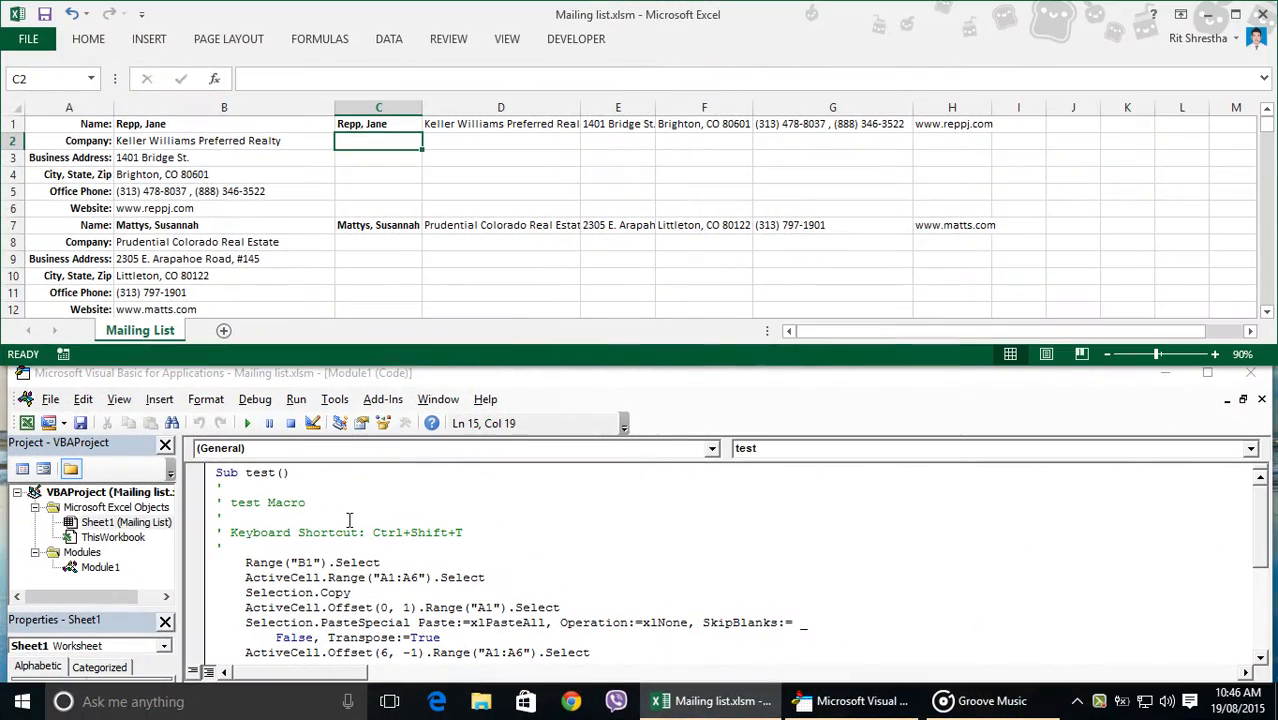
- Review the macro against the sheet by selecting and copying the first record B1:B6, then cancelling
left_click(496, 530)
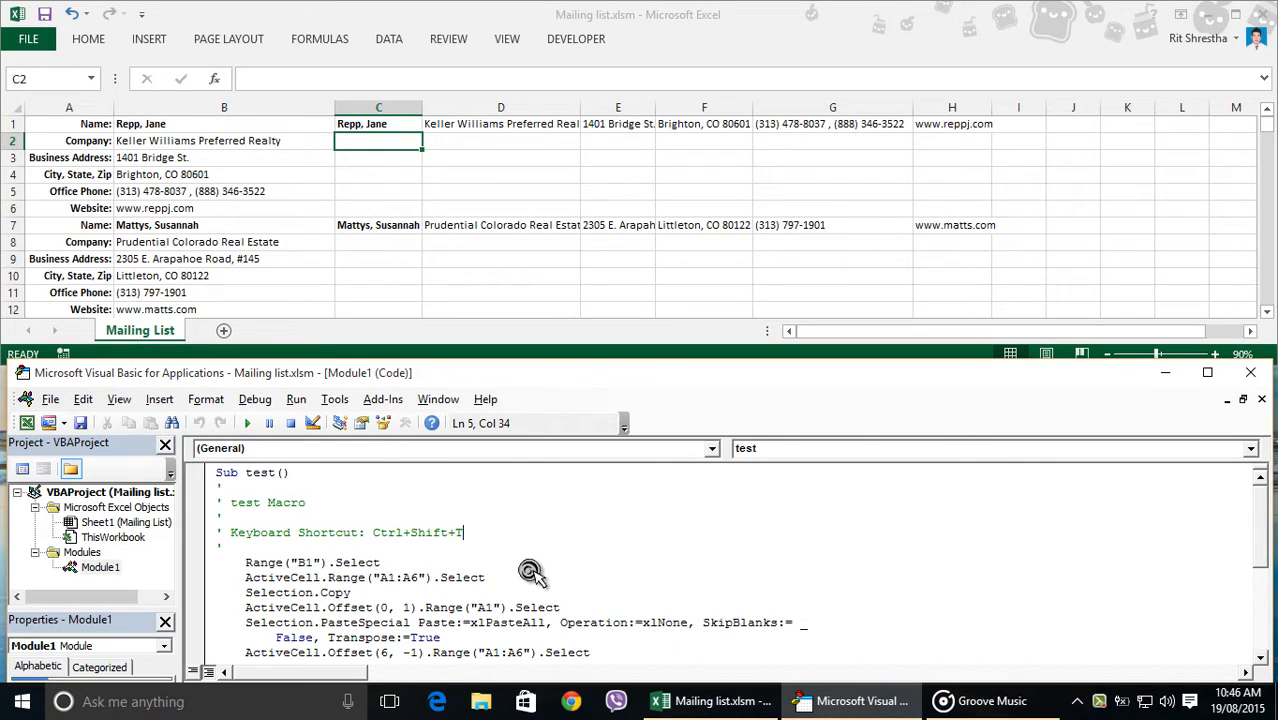
scroll(531, 572, "down", 1)
scroll(531, 572, "up", 1)
scroll(531, 572, "down", 1)
scroll(531, 572, "down", 1)
scroll(531, 572, "down", 1)
scroll(531, 572, "down", 1)
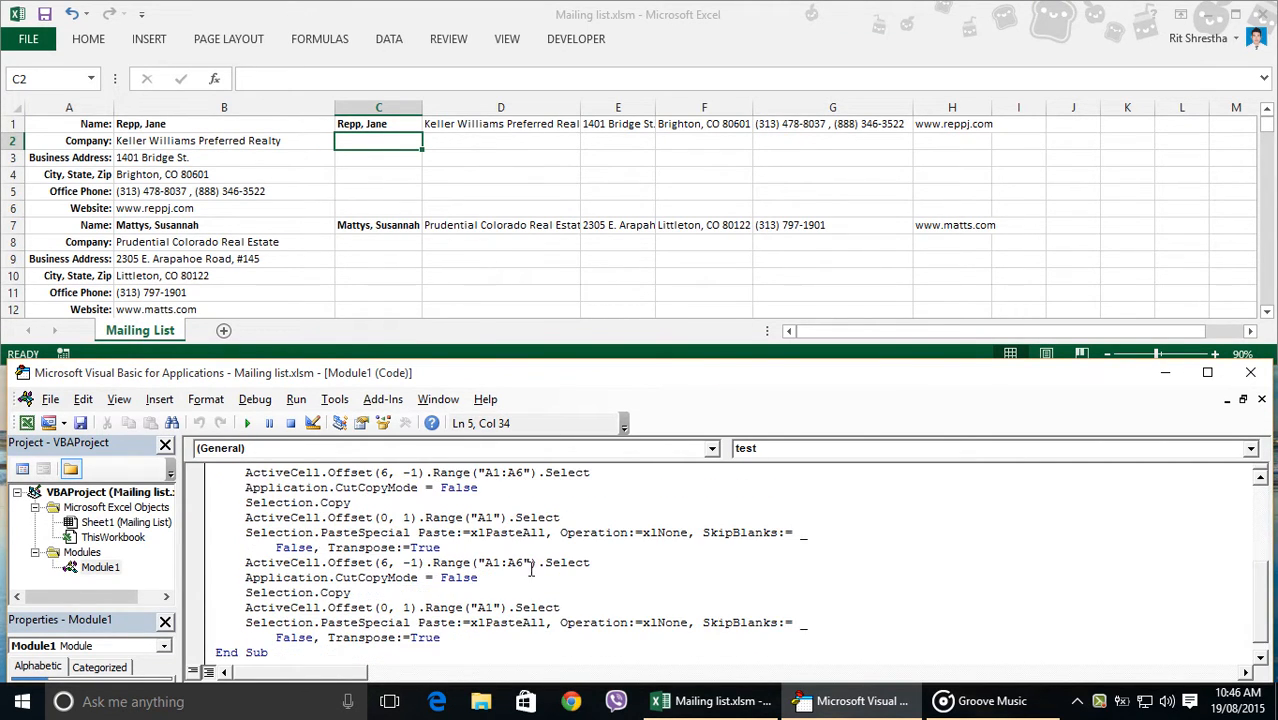
scroll(531, 572, "up", 2)
scroll(531, 572, "up", 2)
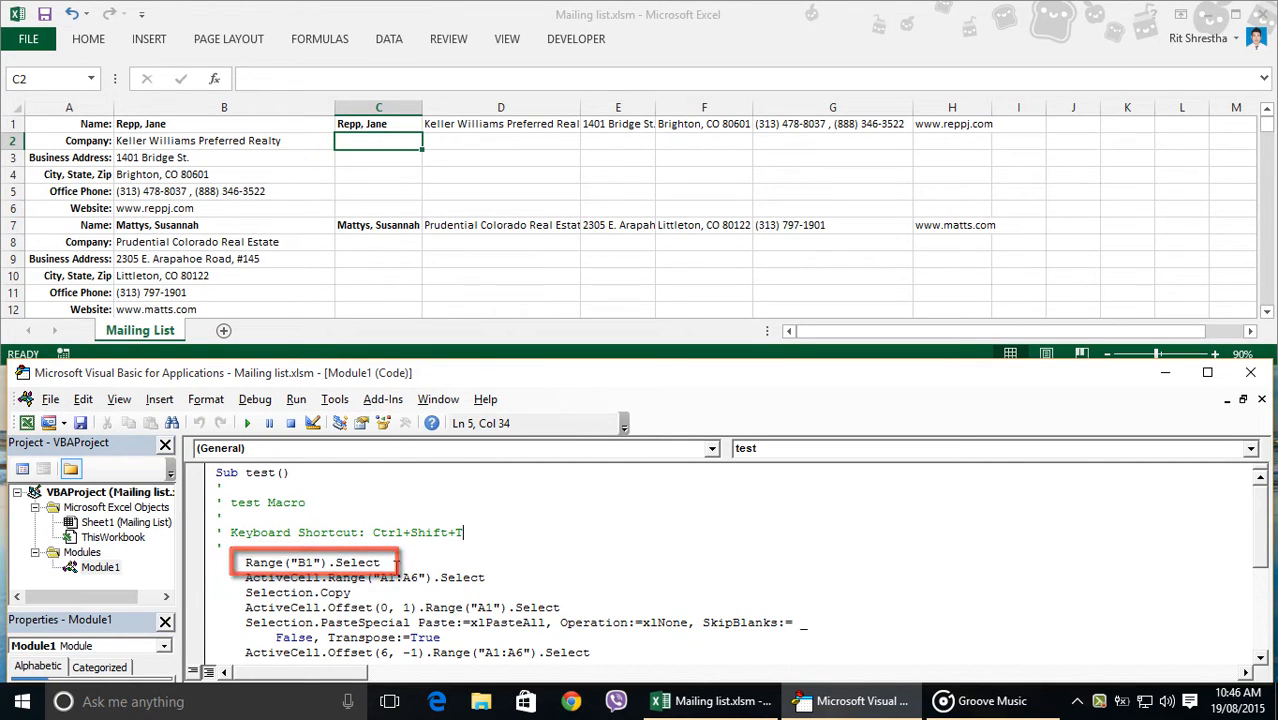
left_click(388, 563)
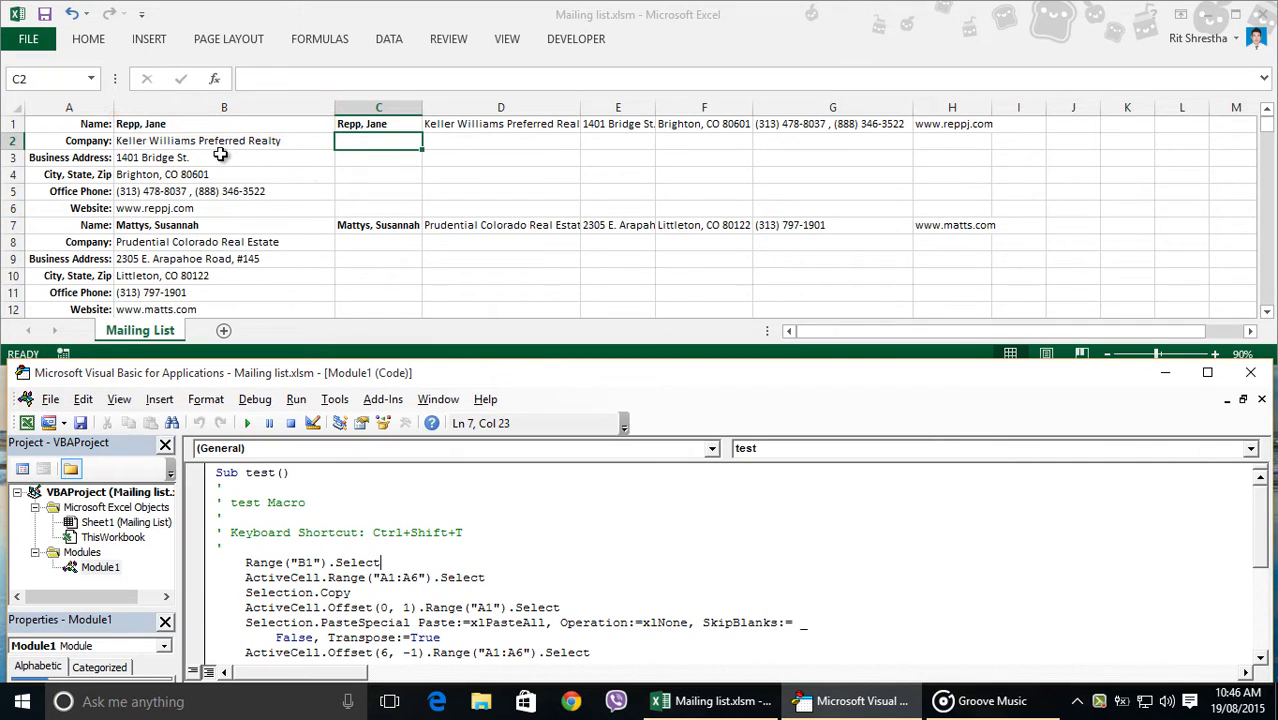
left_click(197, 123)
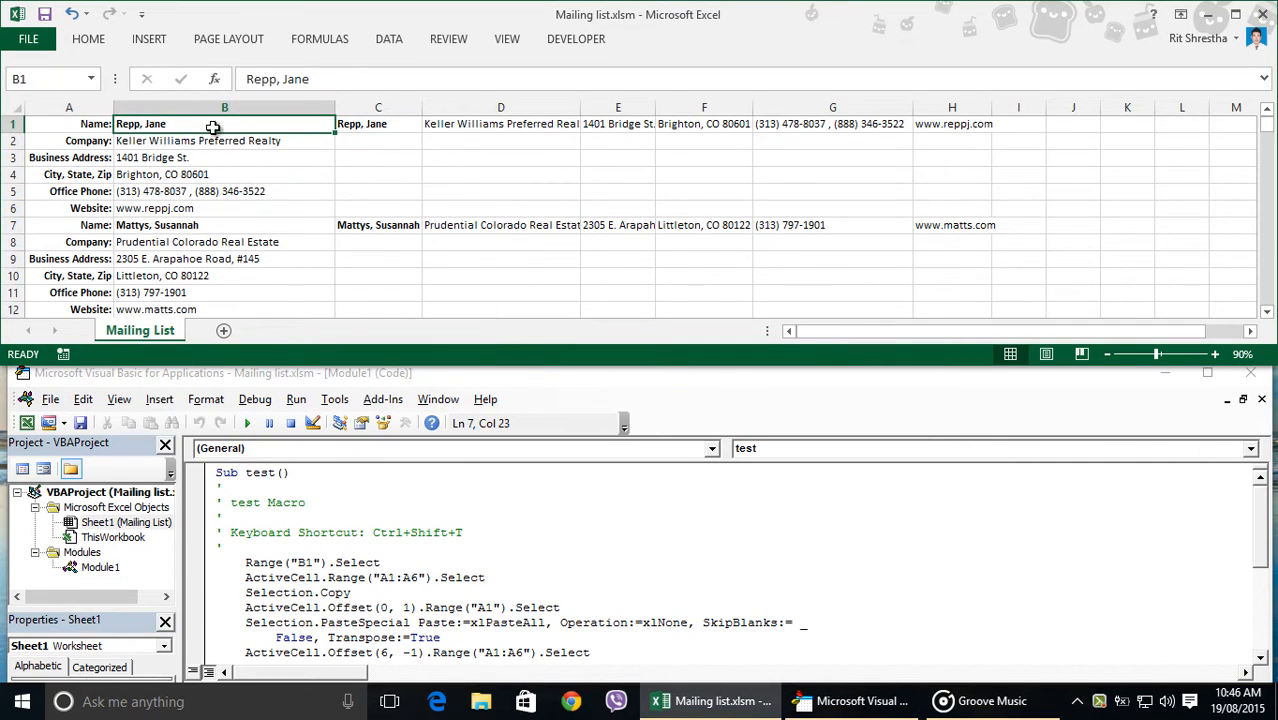
left_click_drag(212, 123, 212, 208)
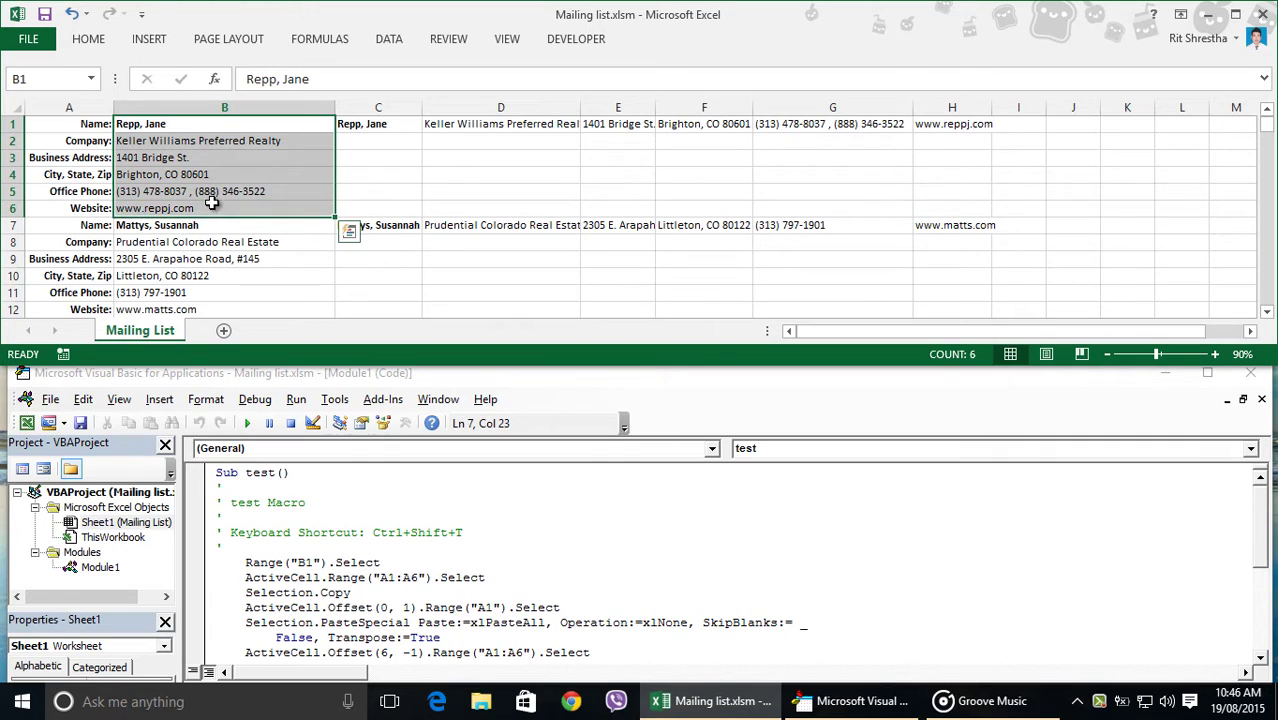
key("ctrl+c")
left_click(381, 177)
key("Escape")
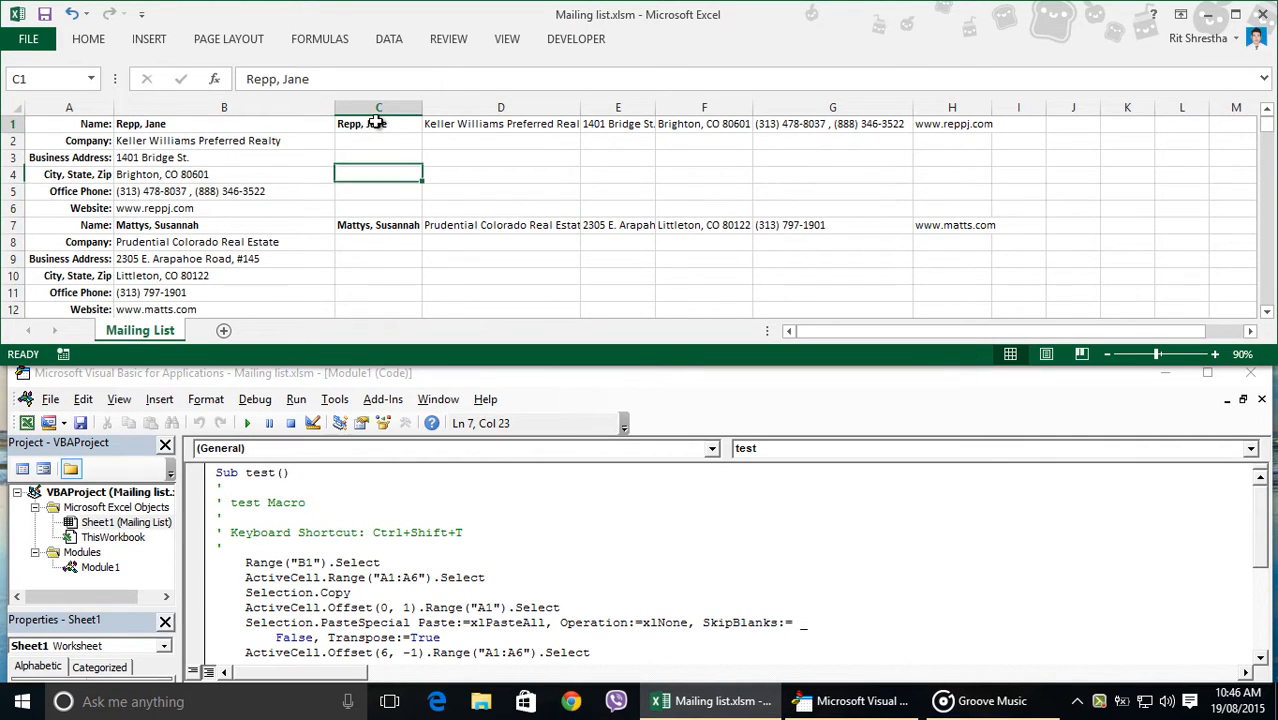
left_click(378, 124)
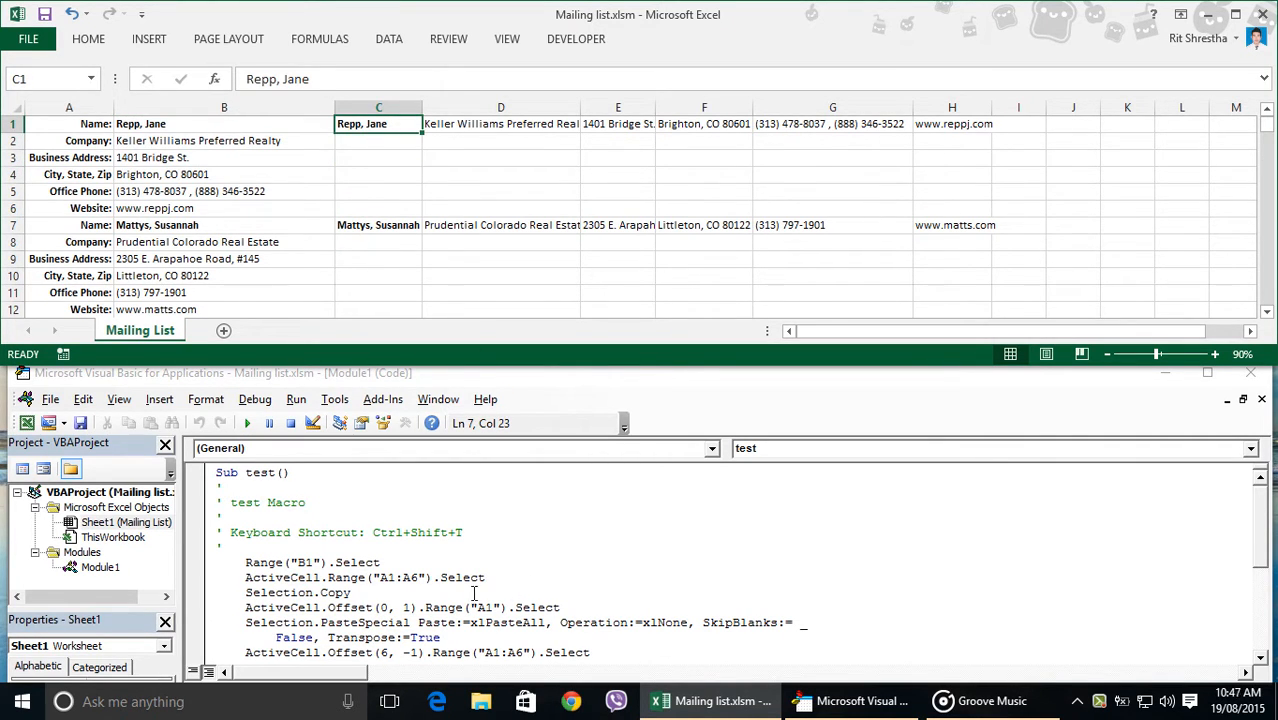
left_click(608, 638)
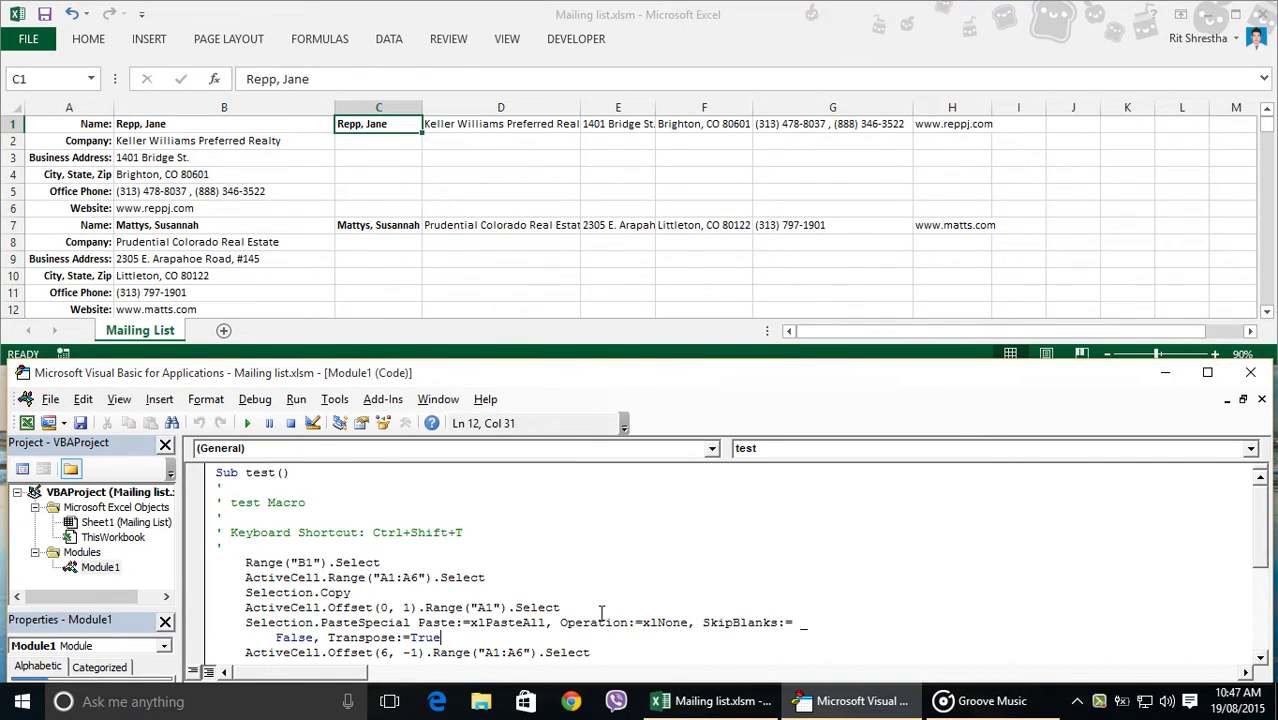
scroll(601, 610, "down", 1)
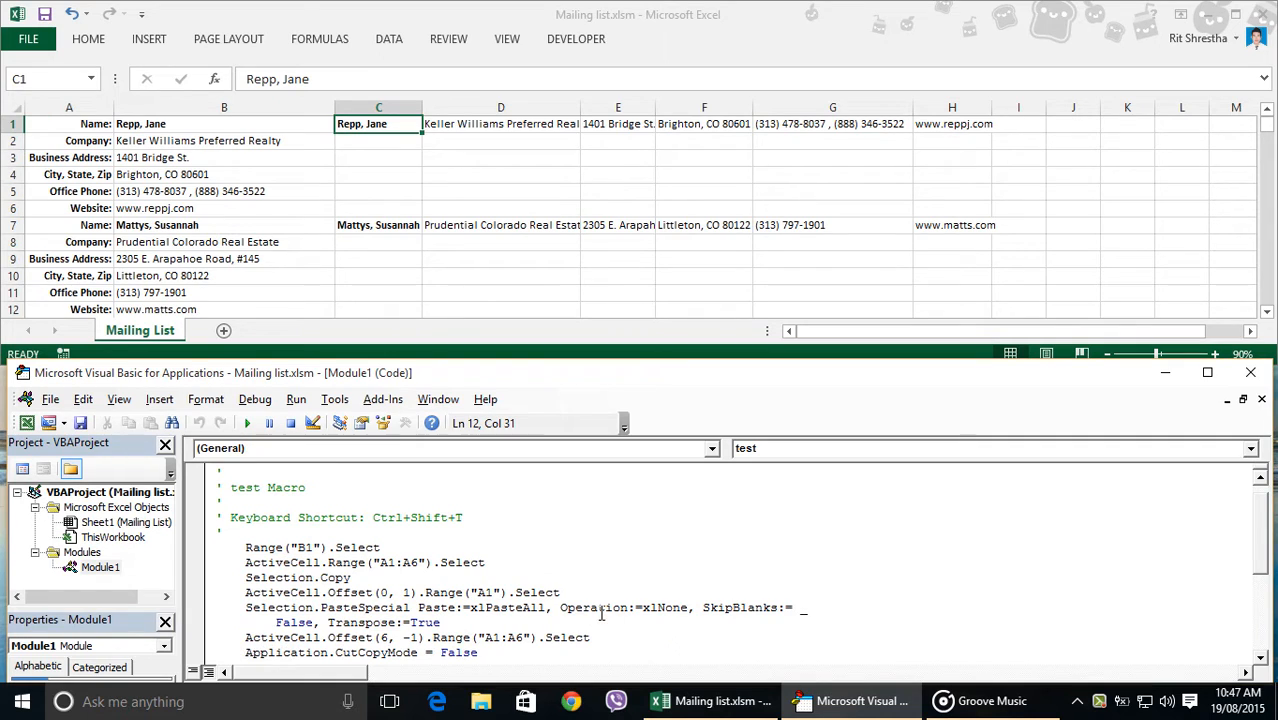
scroll(601, 610, "down", 1)
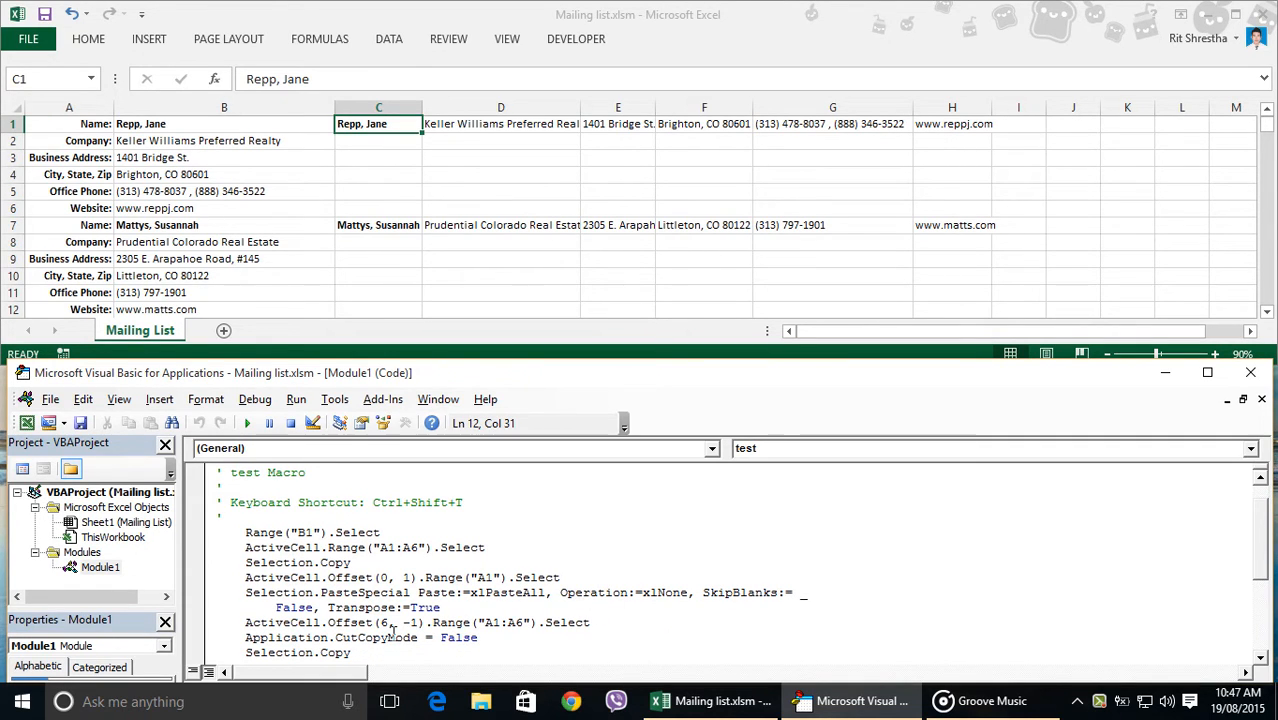
- Delete the duplicated copy-and-paste code block after the first copy, keeping End Sub
left_click(157, 225)
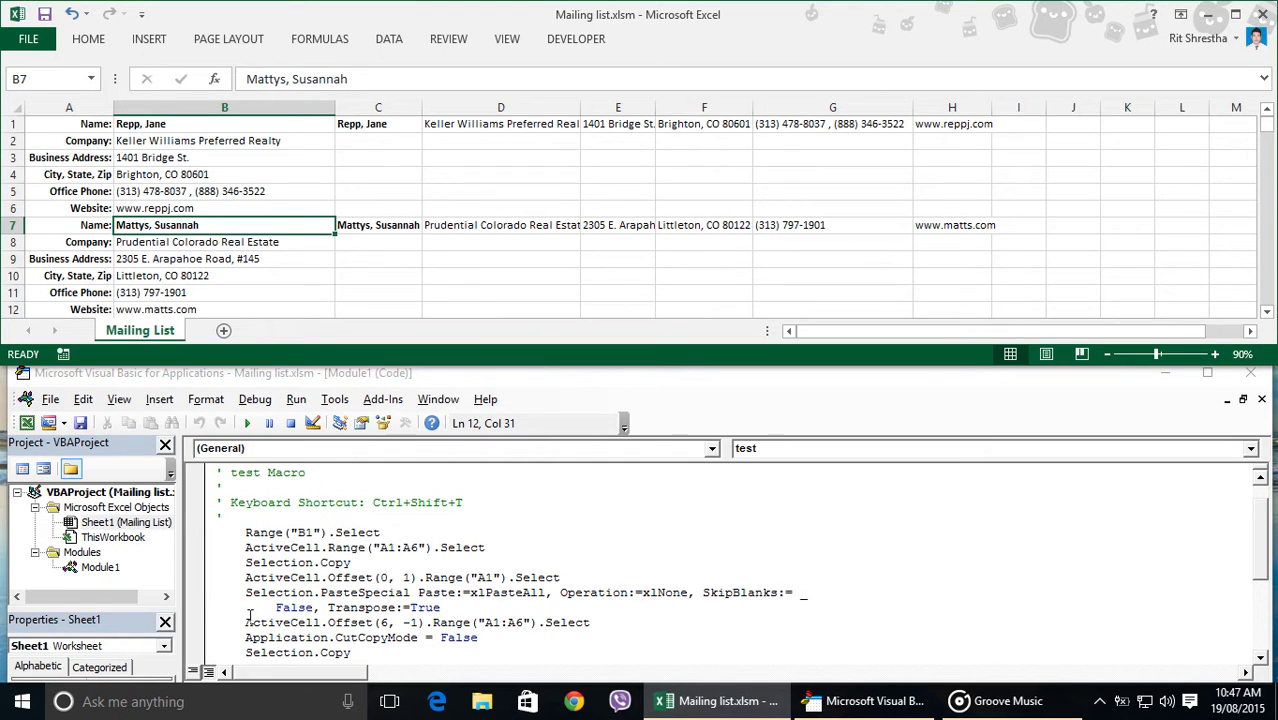
left_click_drag(244, 622, 593, 624)
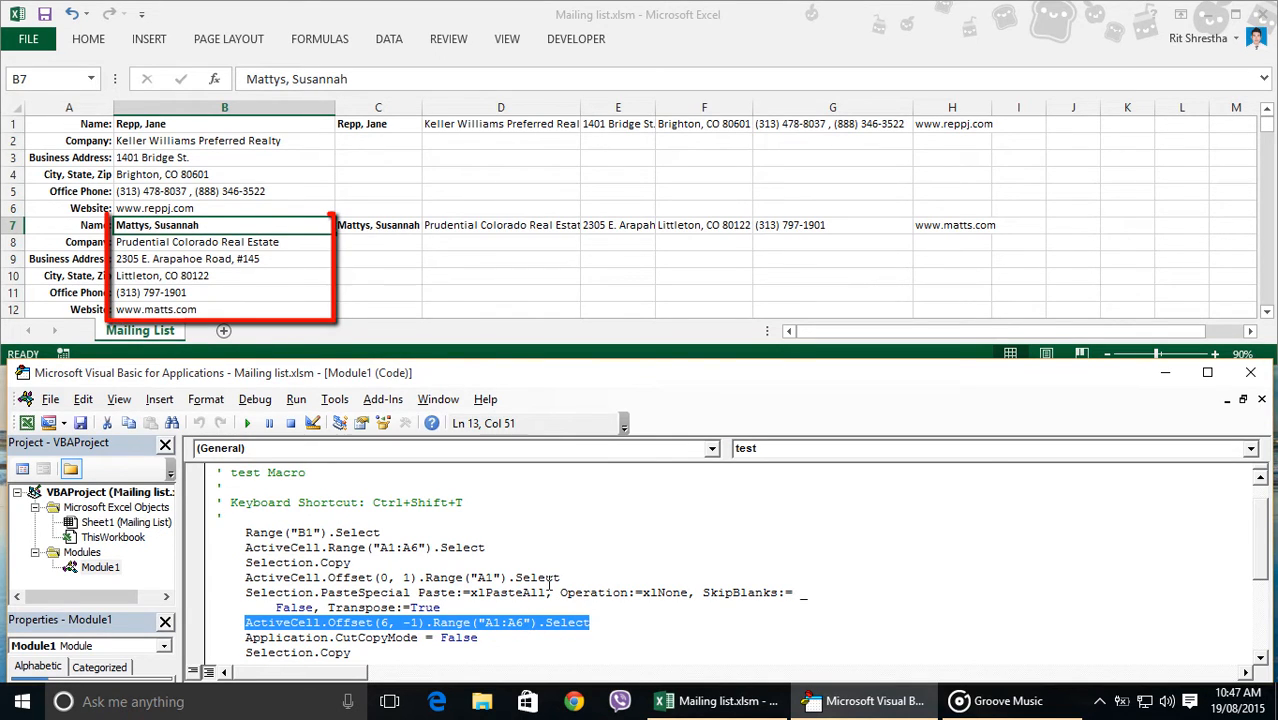
left_click(600, 617)
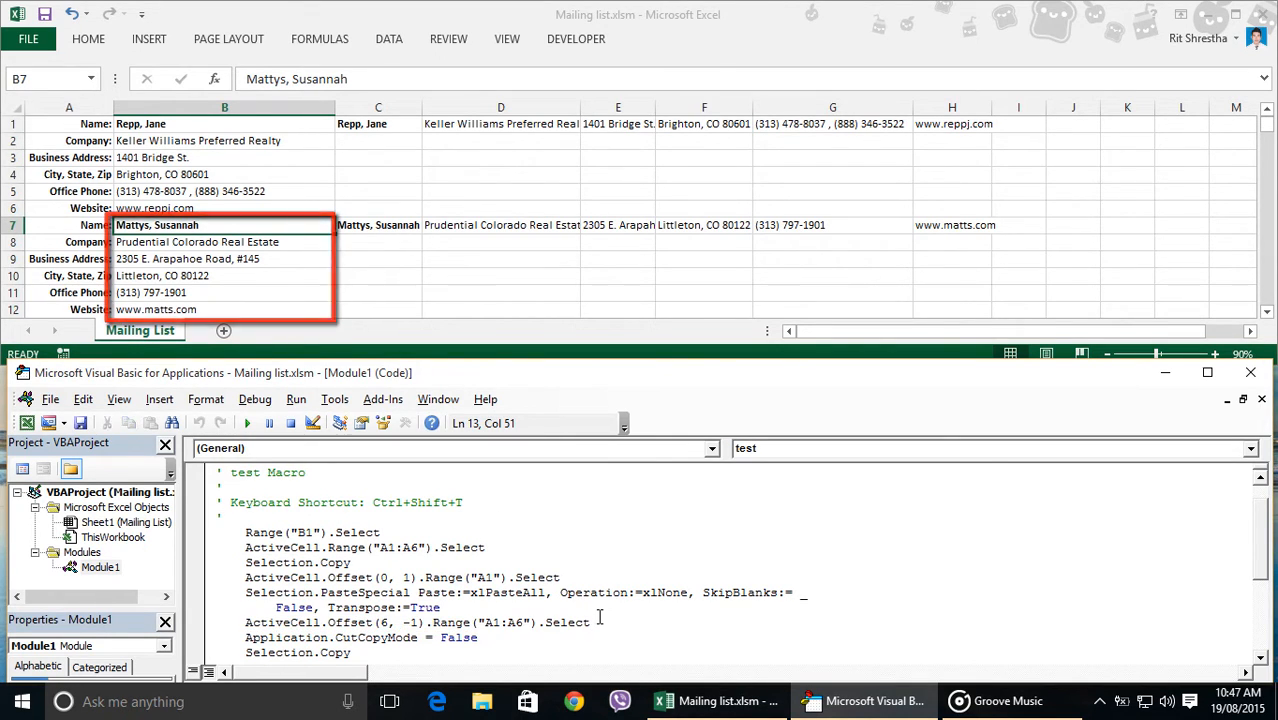
scroll(598, 622, "down", 2)
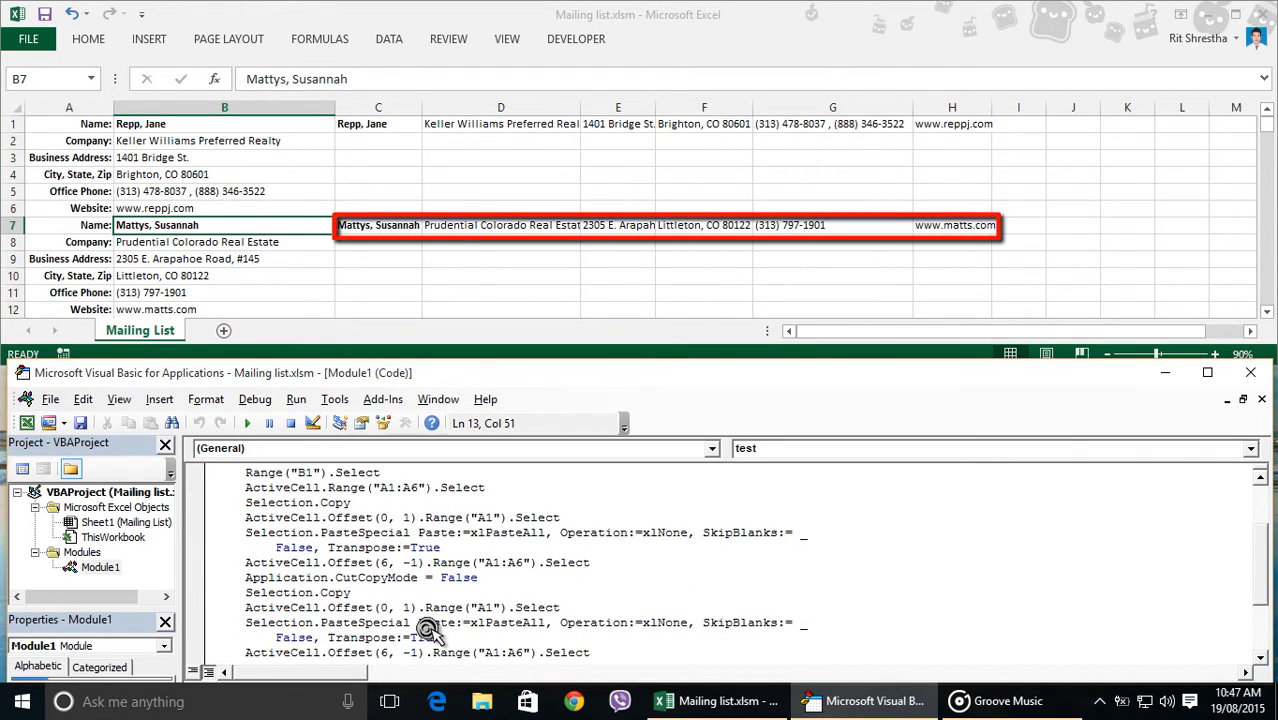
scroll(430, 630, "down", 5)
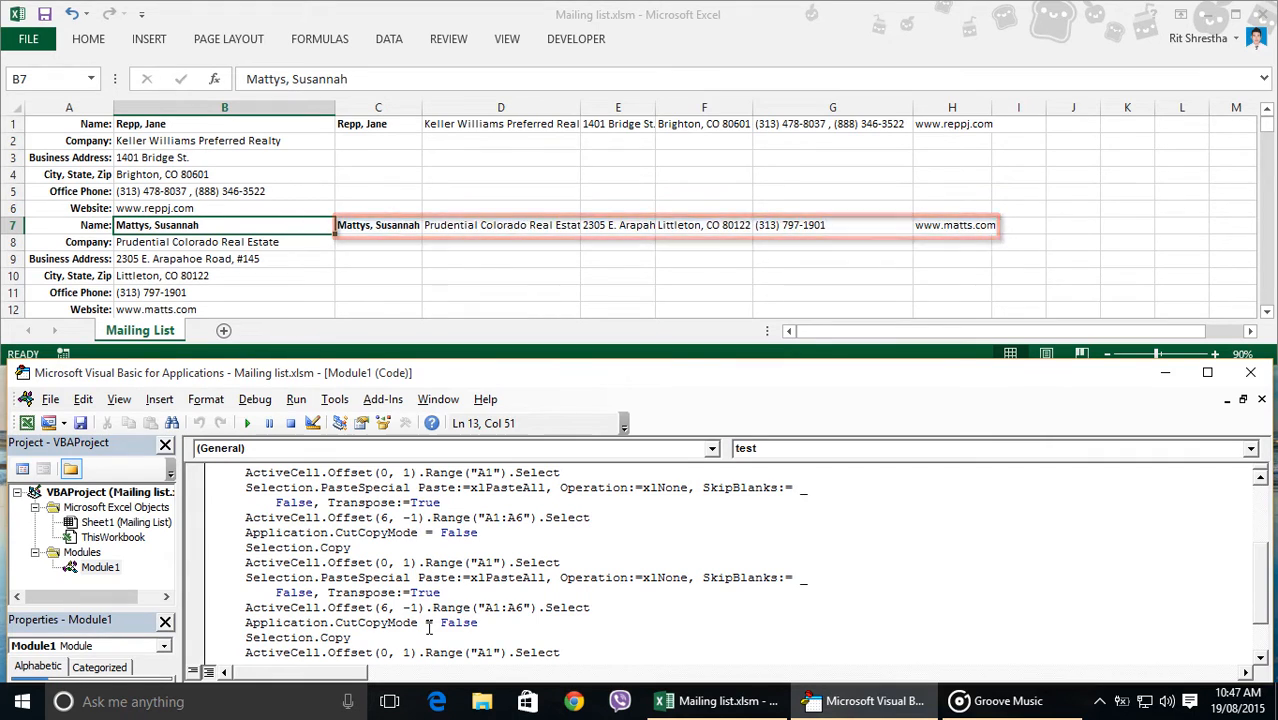
scroll(428, 630, "down", 3)
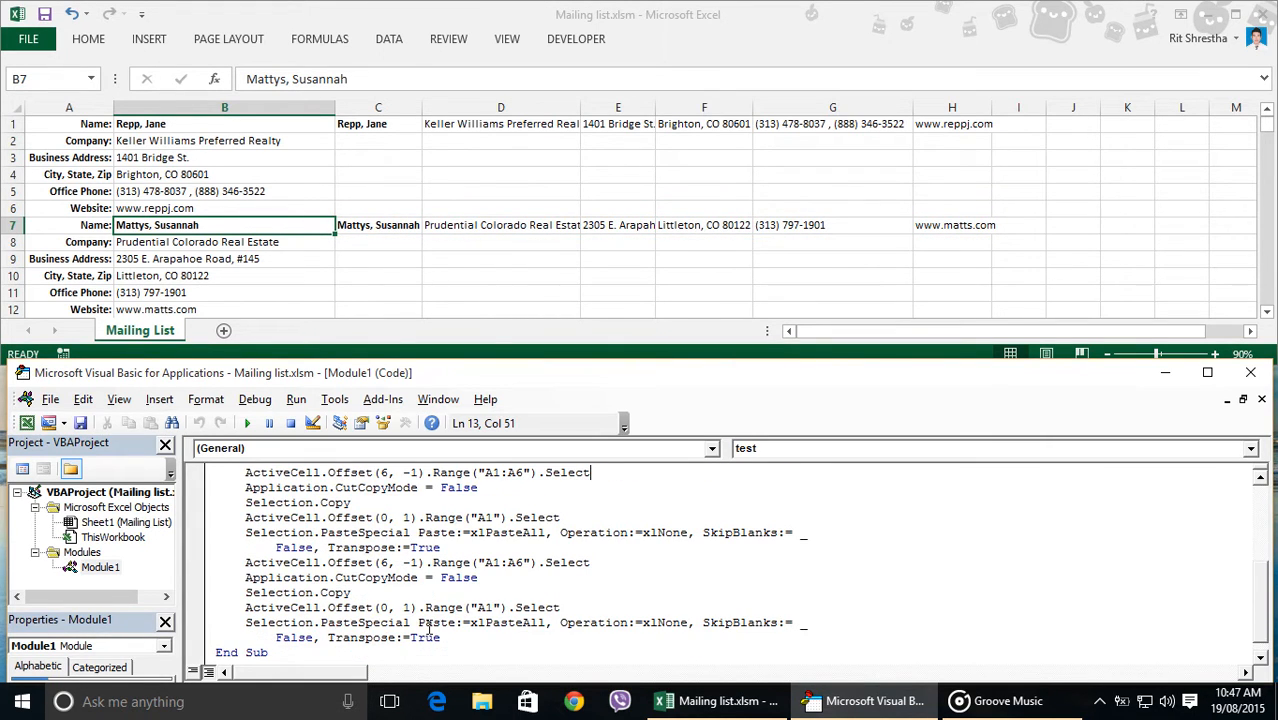
scroll(428, 630, "up", 3)
scroll(430, 630, "up", 5)
scroll(430, 630, "down", 2)
scroll(430, 630, "down", 2)
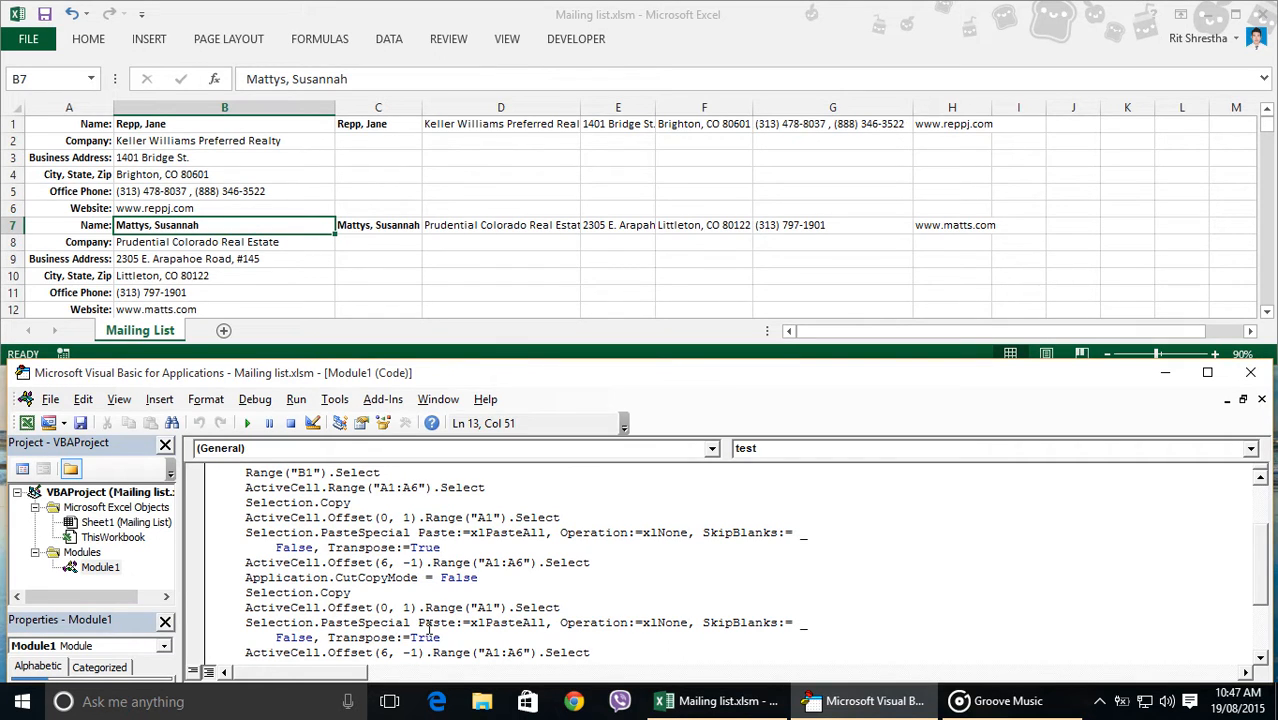
left_click_drag(360, 594, 363, 637)
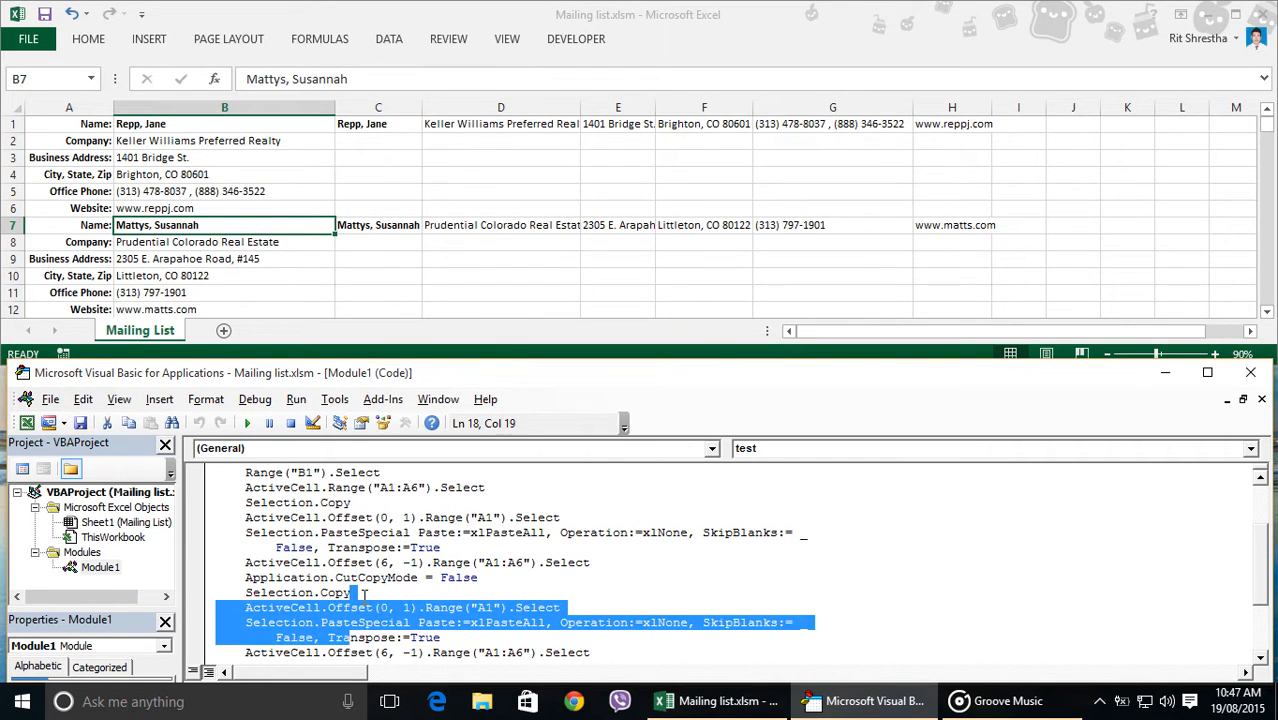
key("shift+Down")
key("shift+Down")
key("shift+Down")
key("shift+Down")
key("shift+Down")
key("shift+Down")
key("shift+Down")
key("shift+Down")
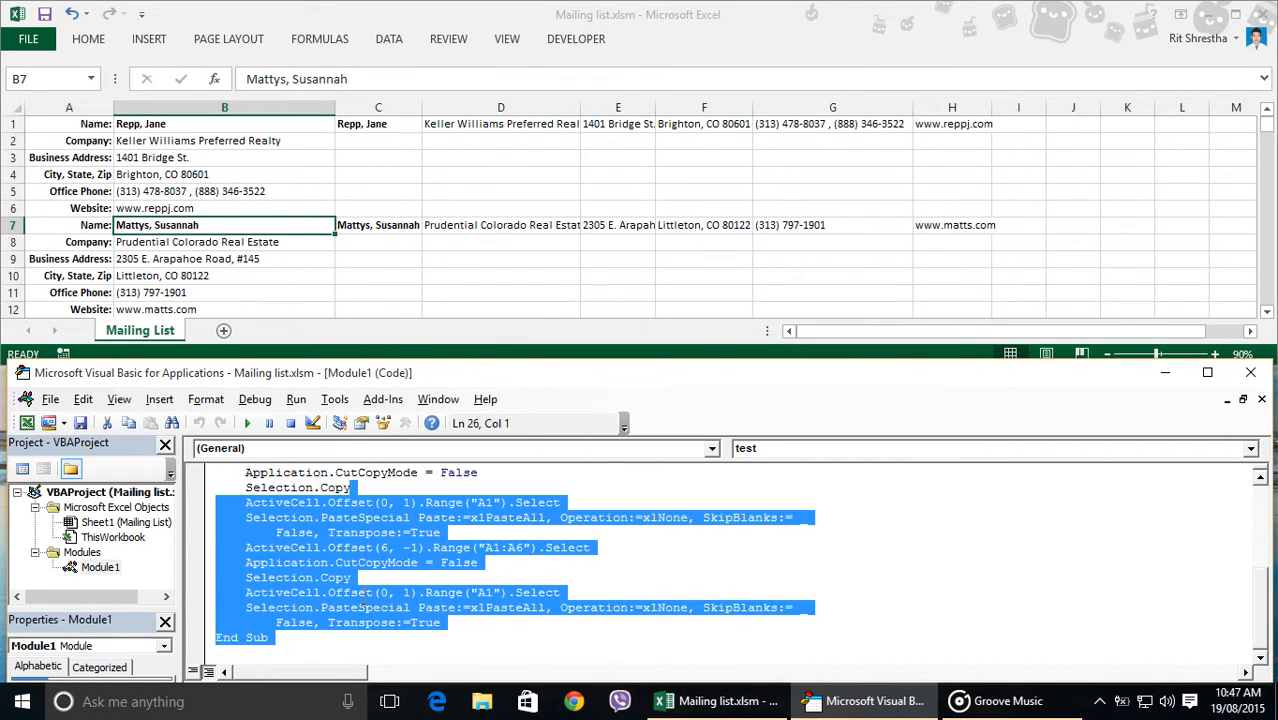
key("shift+Up")
key("shift+Left")
key("shift+Right")
key("shift+Right")
key("shift+Right")
key("shift+Right")
key("shift+Right")
key("shift+Right")
key("shift+Right")
key("shift+Right")
key("shift+Right")
key("shift+Right")
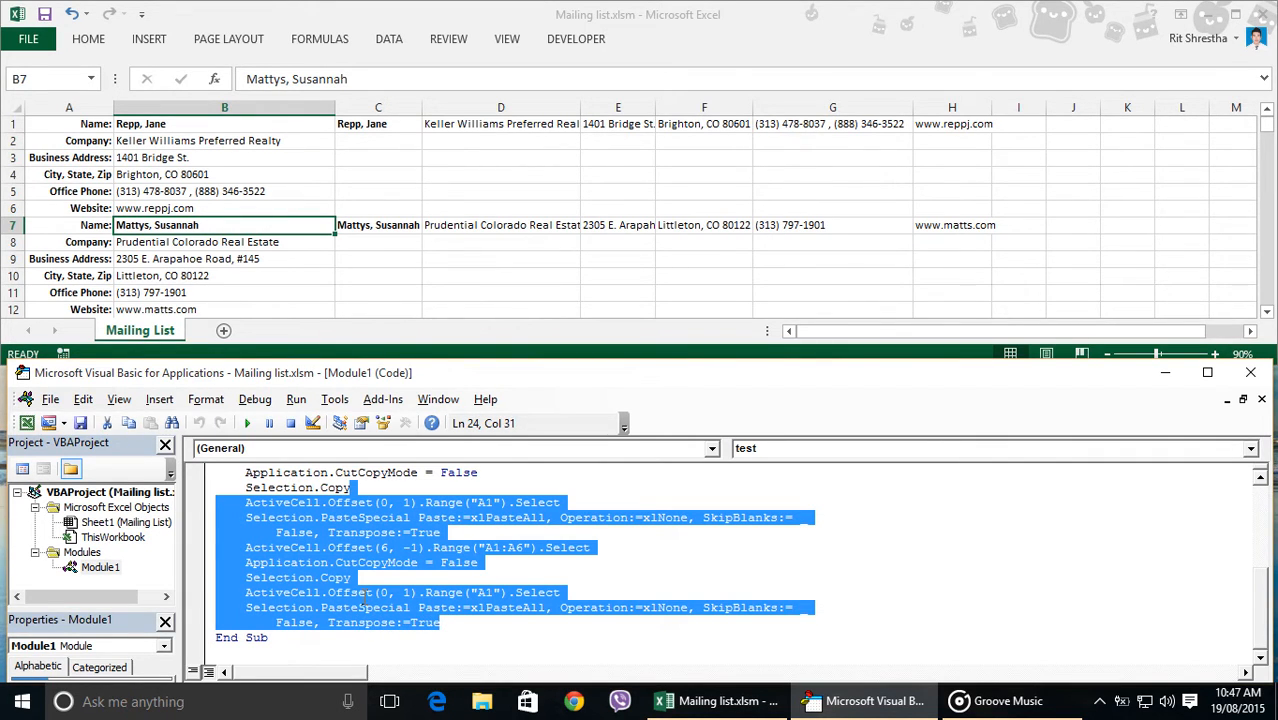
key("Delete")
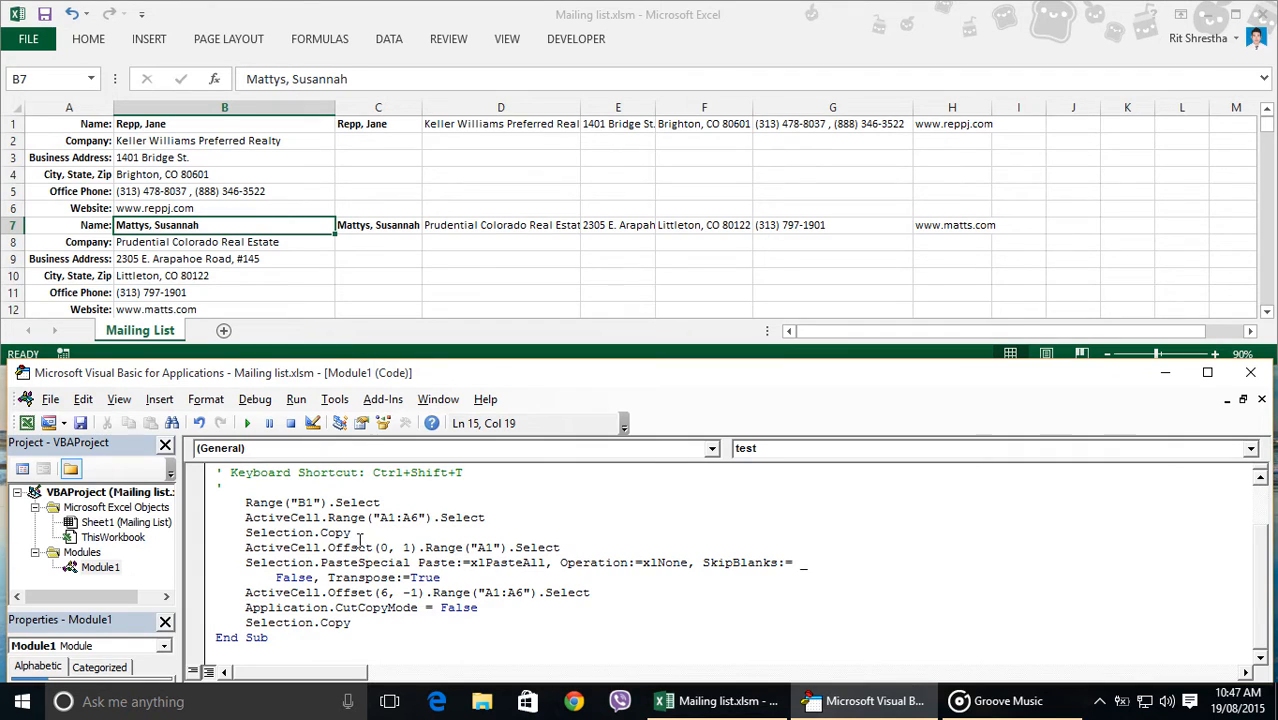
- Insert blank lines right after the first Selection.Copy statement
left_click(358, 532)
left_click_drag(246, 547, 428, 621)
left_click(428, 621)
left_click(376, 532)
key("Return")
key("Return")
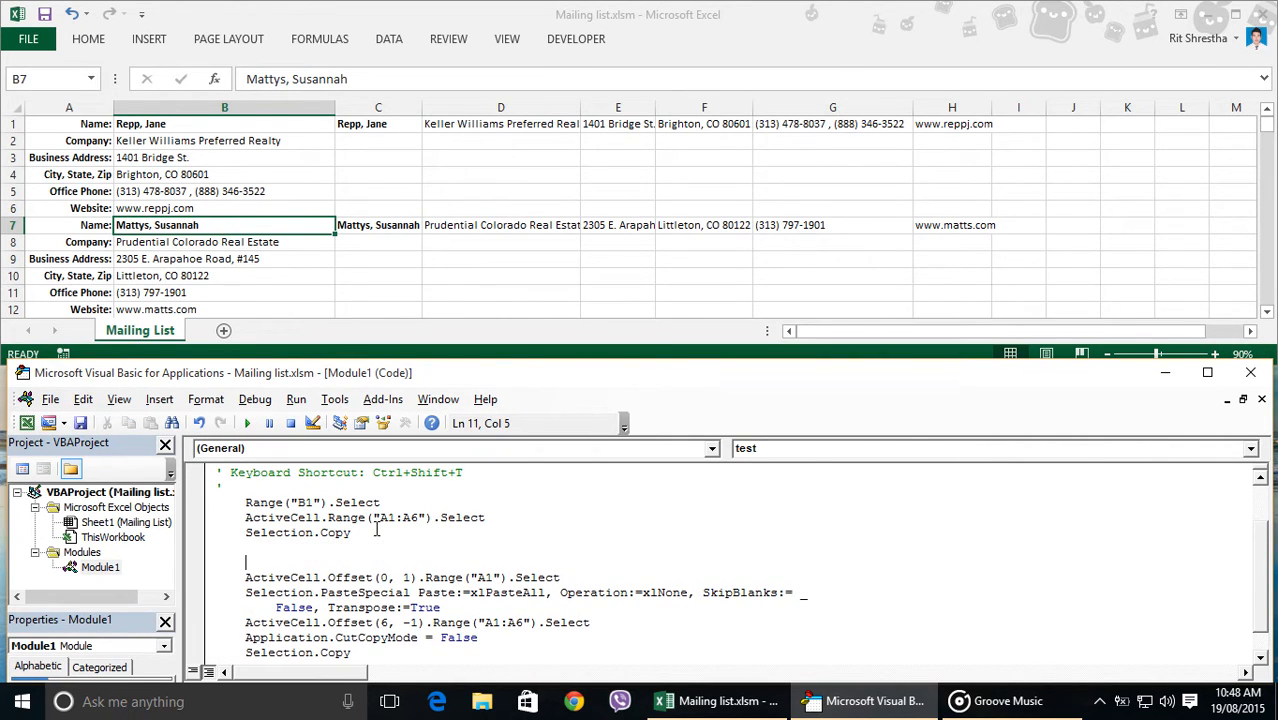
scroll(360, 610, "down", 1)
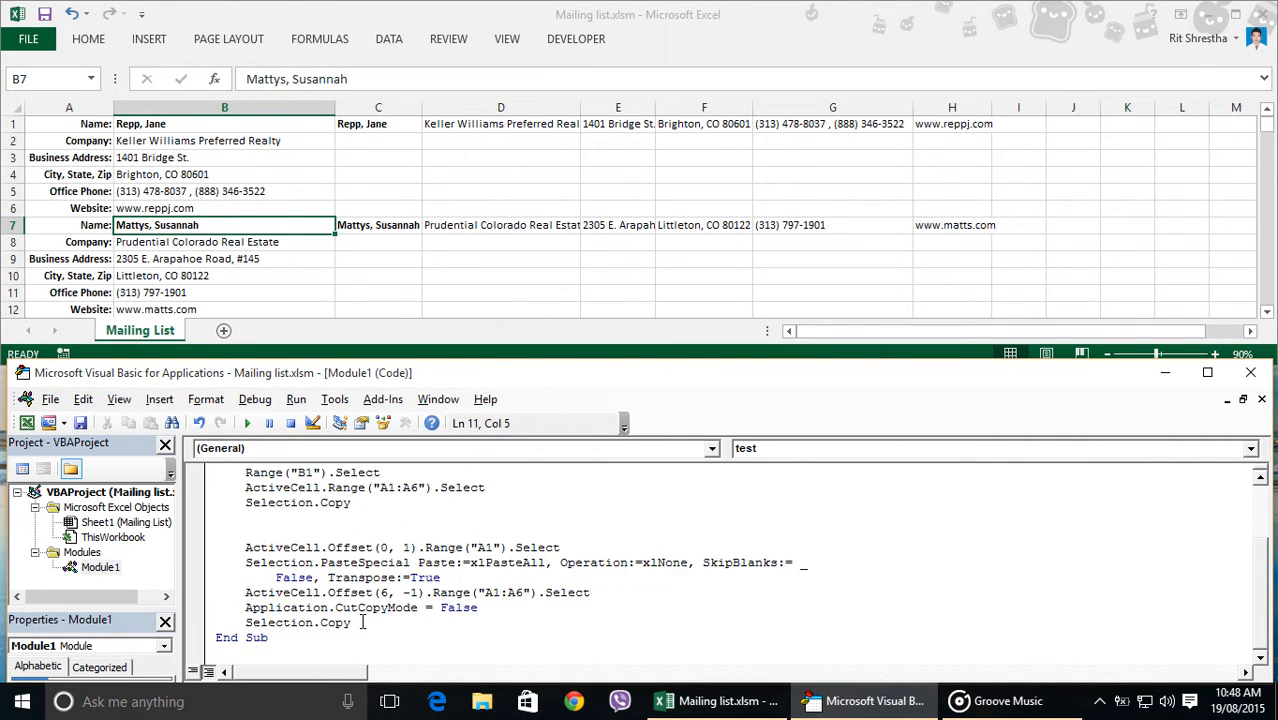
- Add Do Until IsEmpty(ActiveCell) and Loop lines around the offset, paste and copy statements
left_click(362, 622)
key("Return")
key("Return")
type("do un")
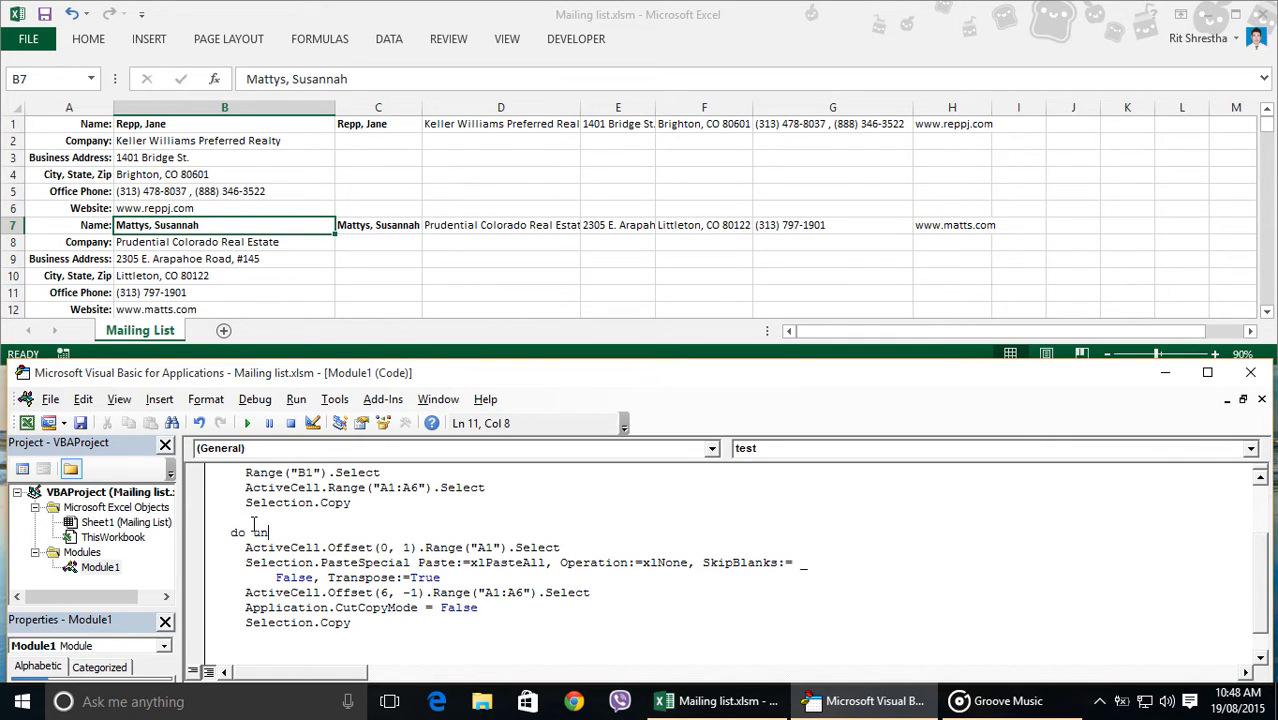
type("ti")
type("l isempty(activecell)")
key("Down")
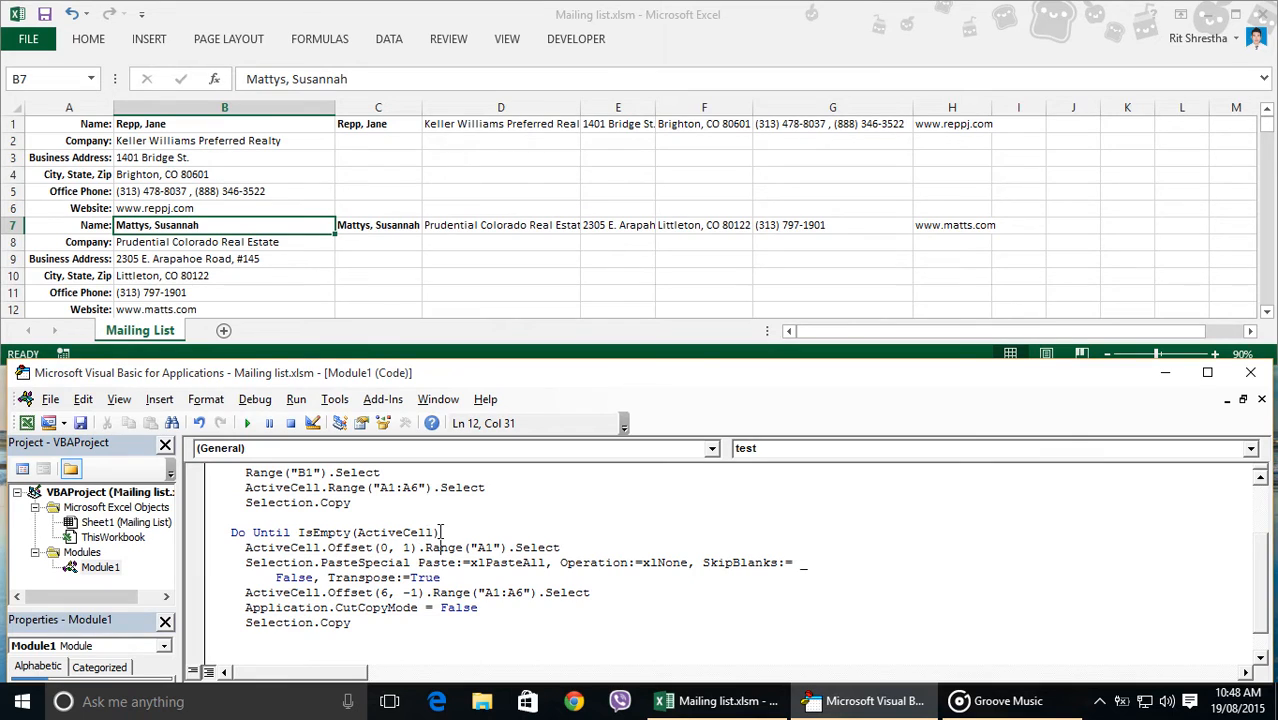
key("Return")
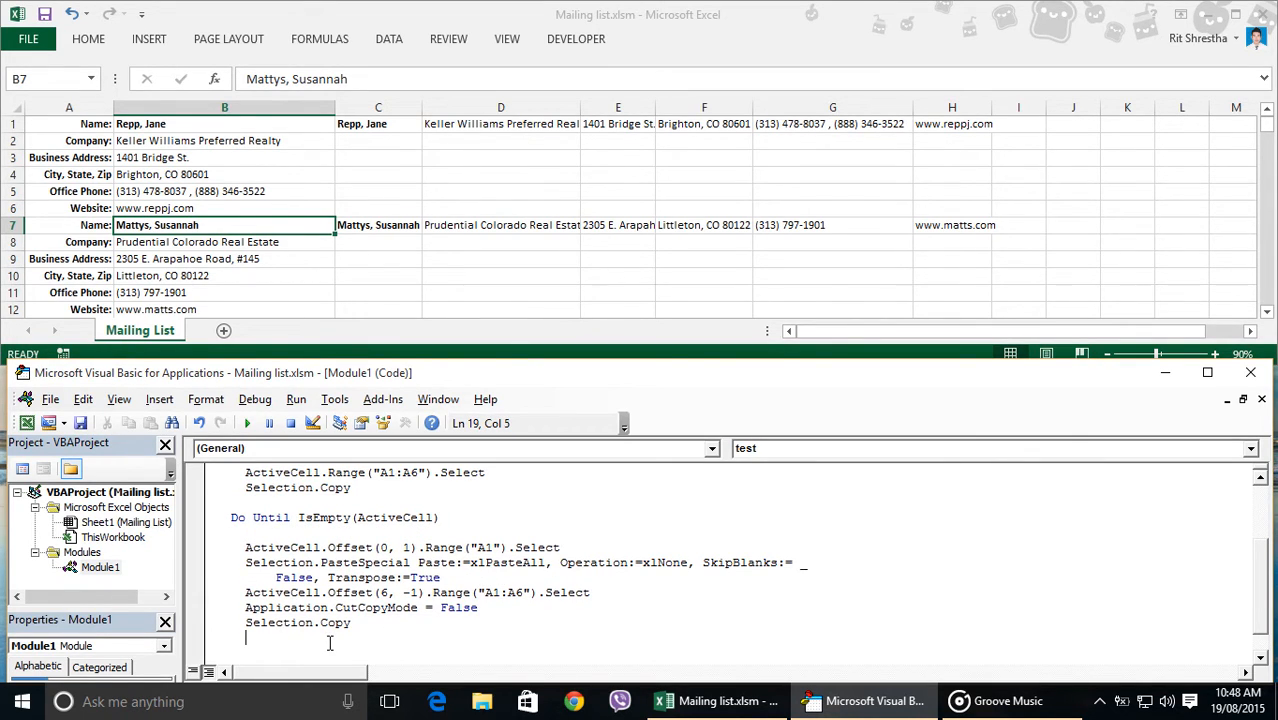
type("Loop")
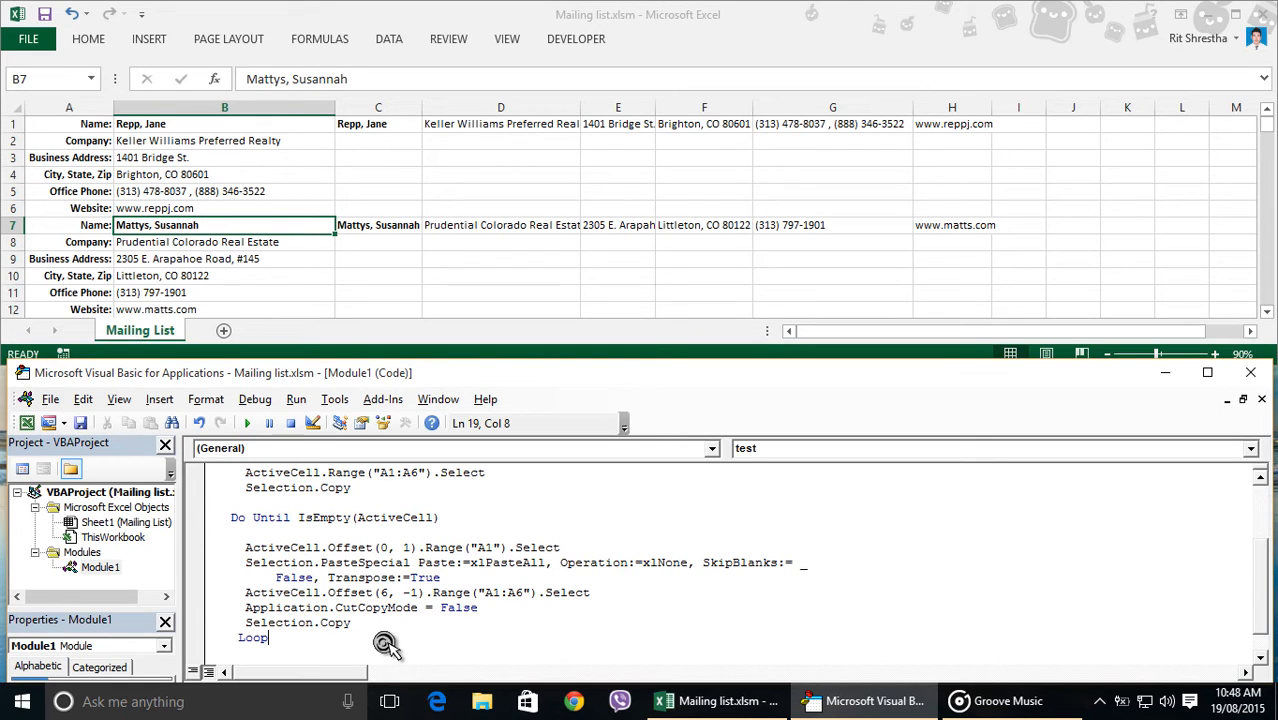
- Step with F8 through copying B1:B6 and pasting the first record transposed across row 1
key("F8")
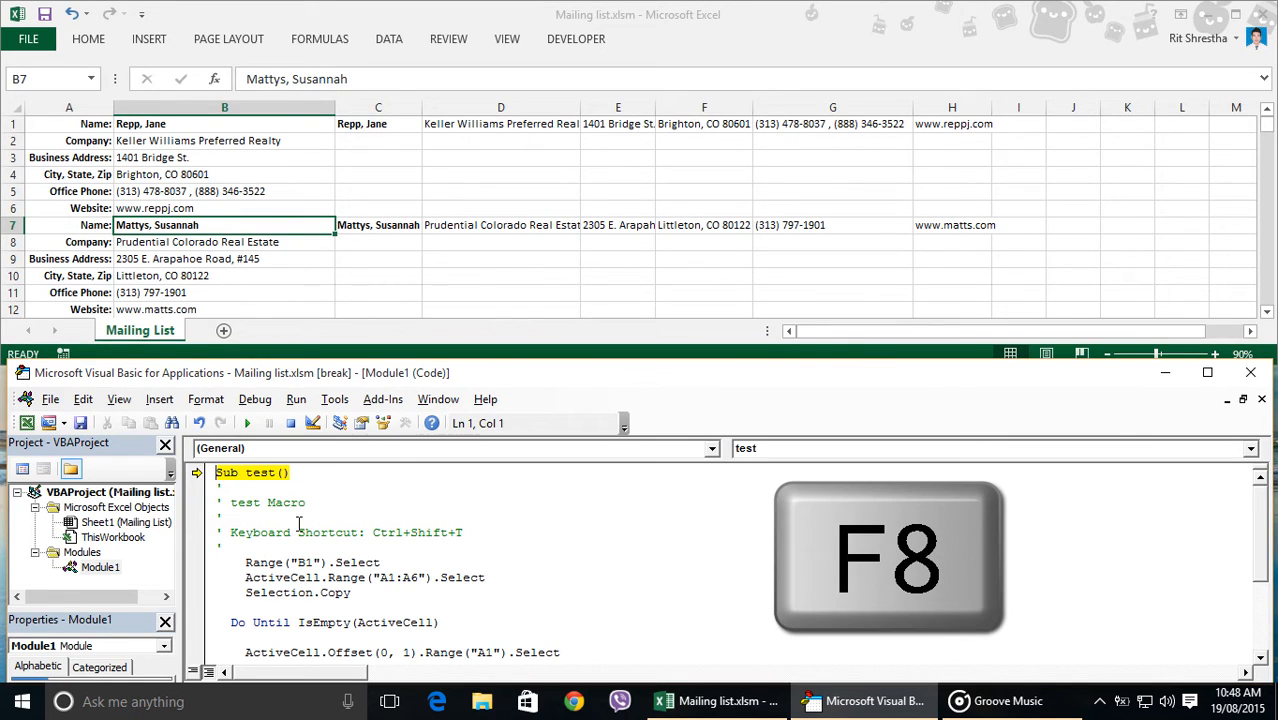
key("F8")
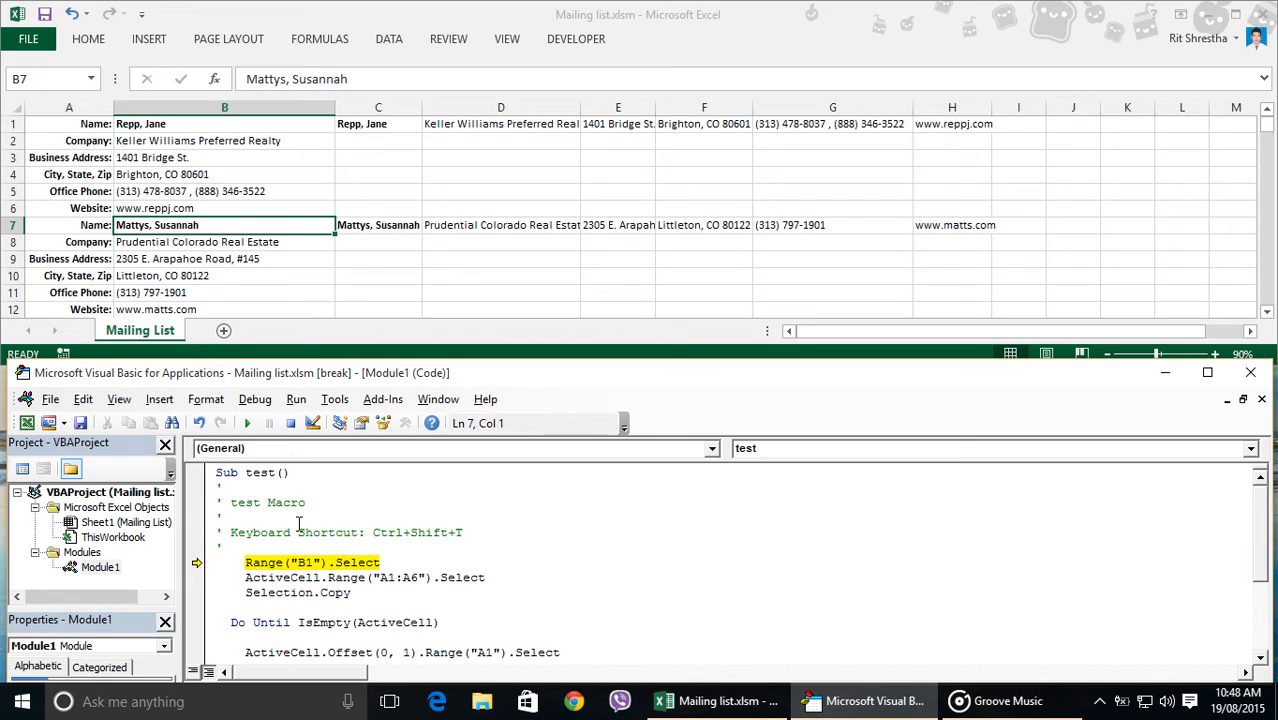
key("F8")
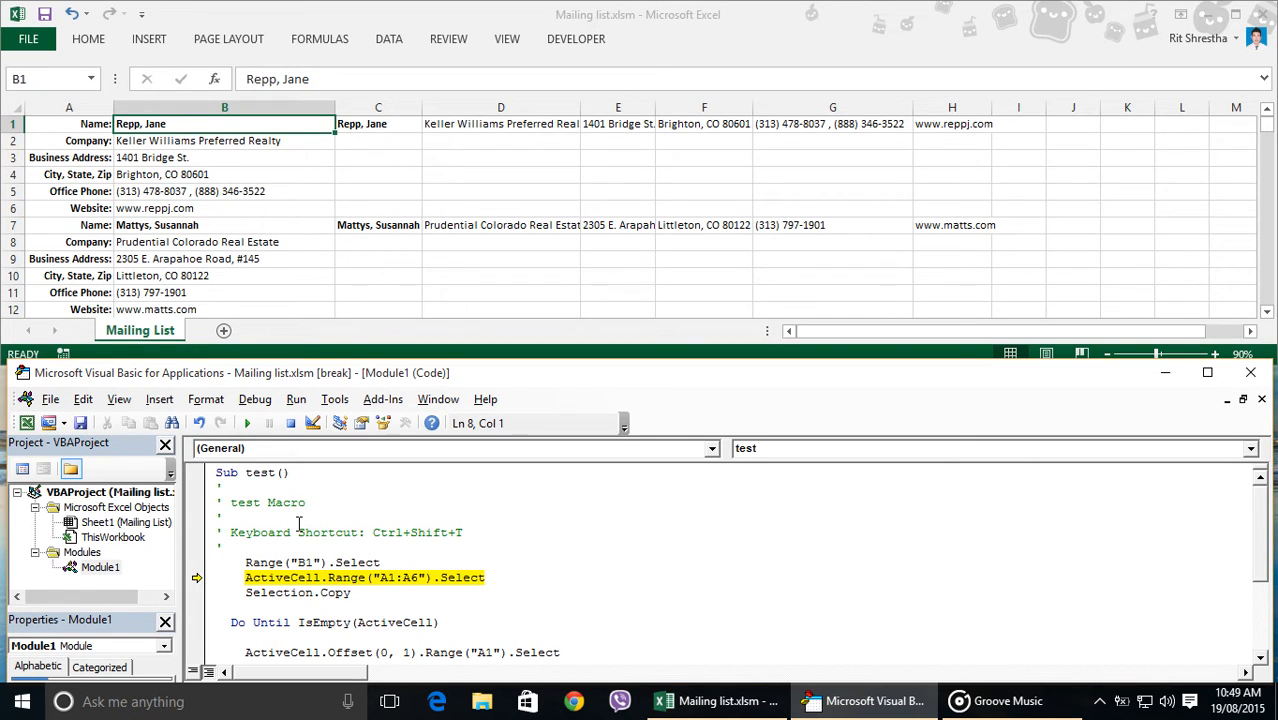
key("F8")
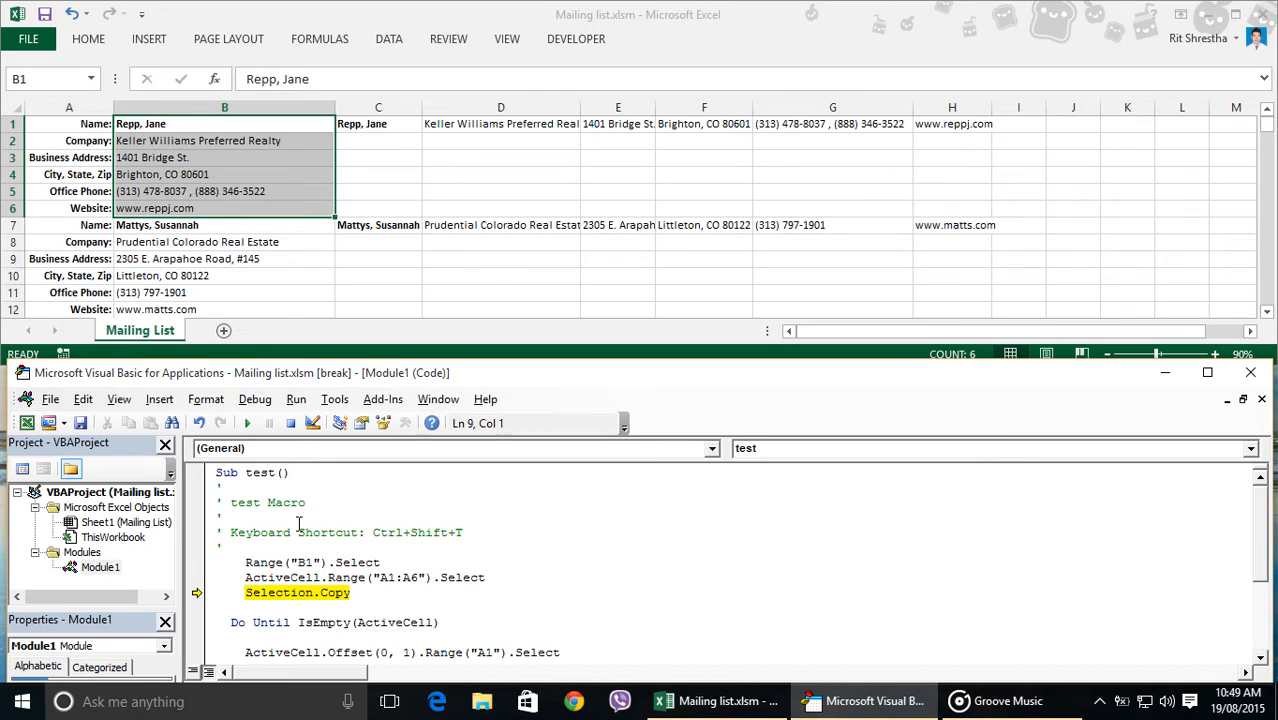
key("F8")
key("F8")
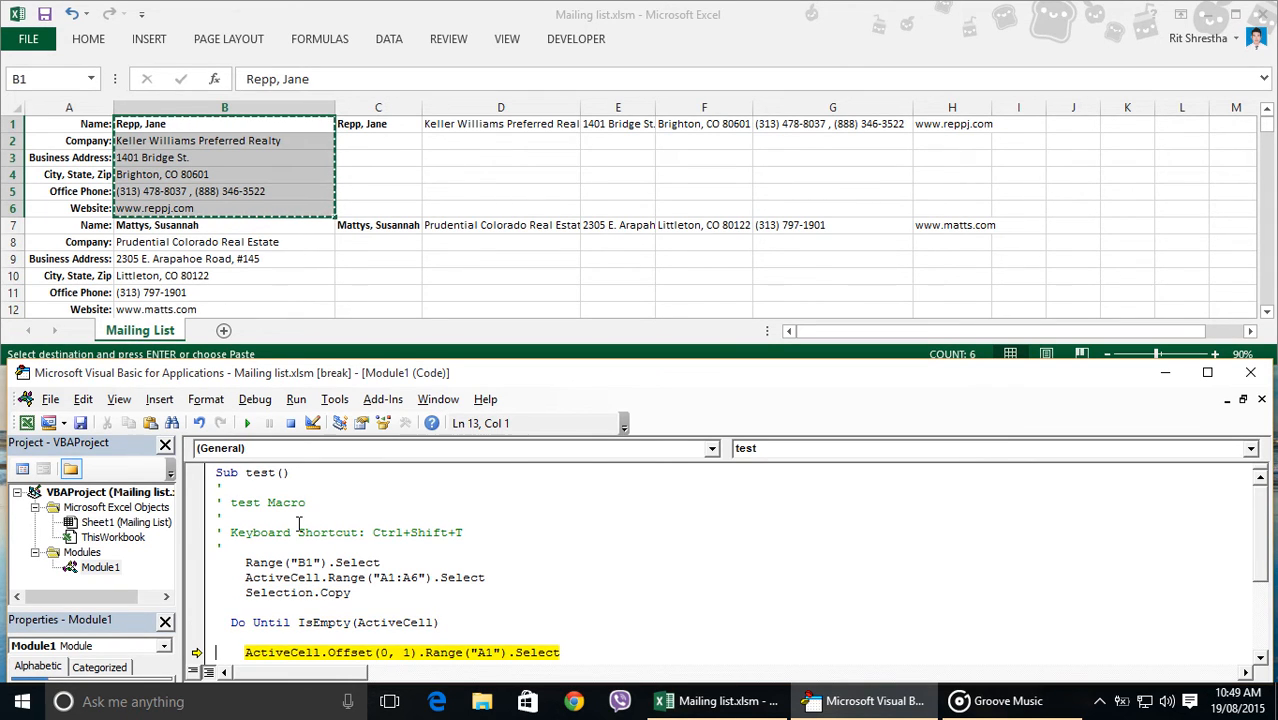
key("F8")
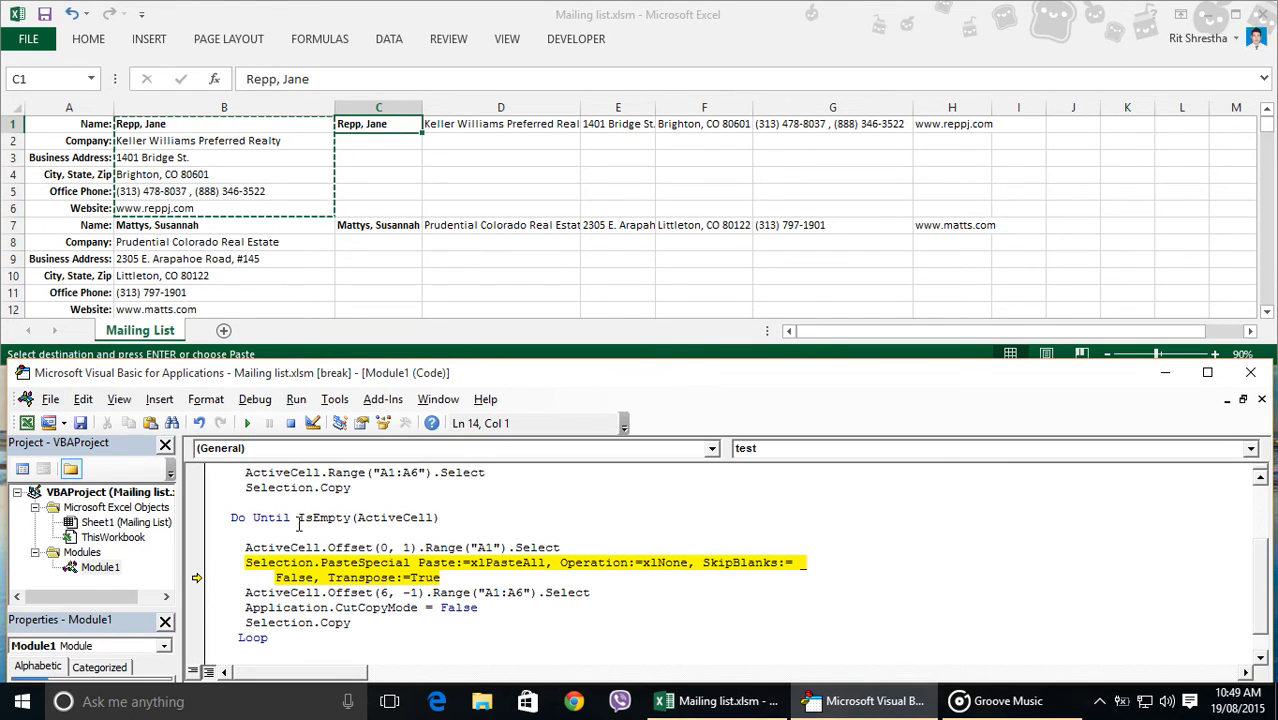
key("F8")
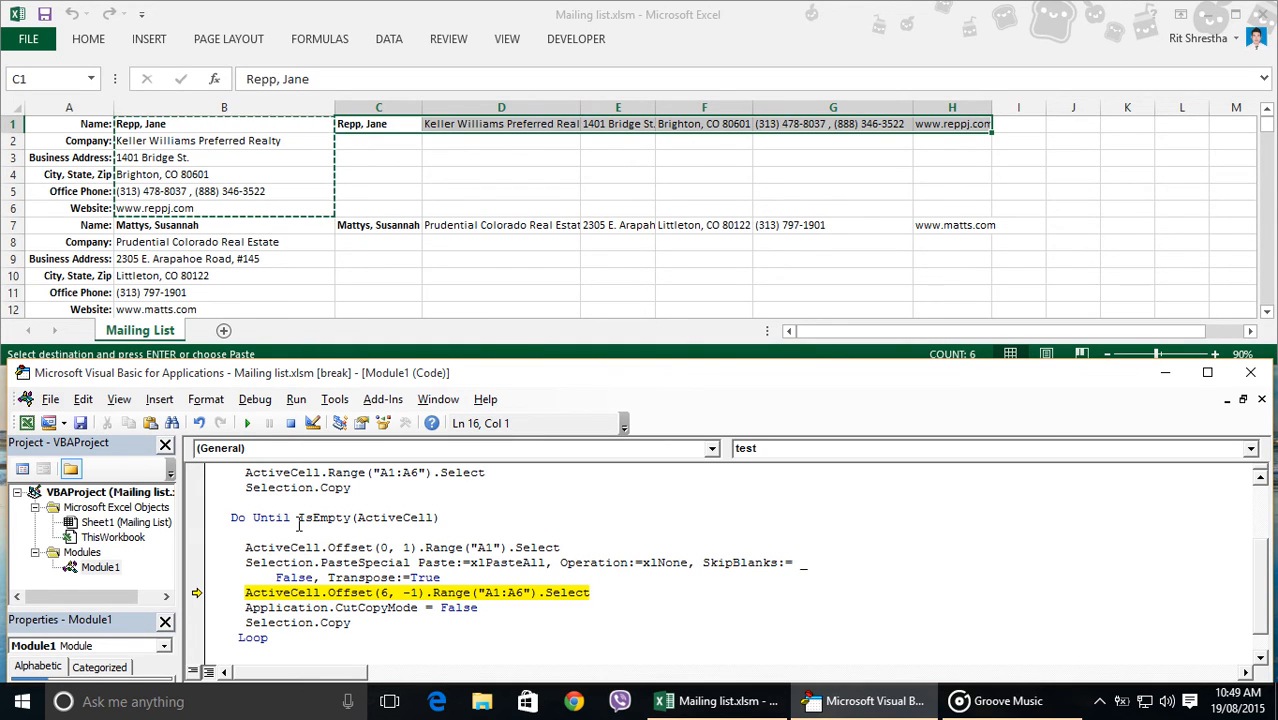
key("F8")
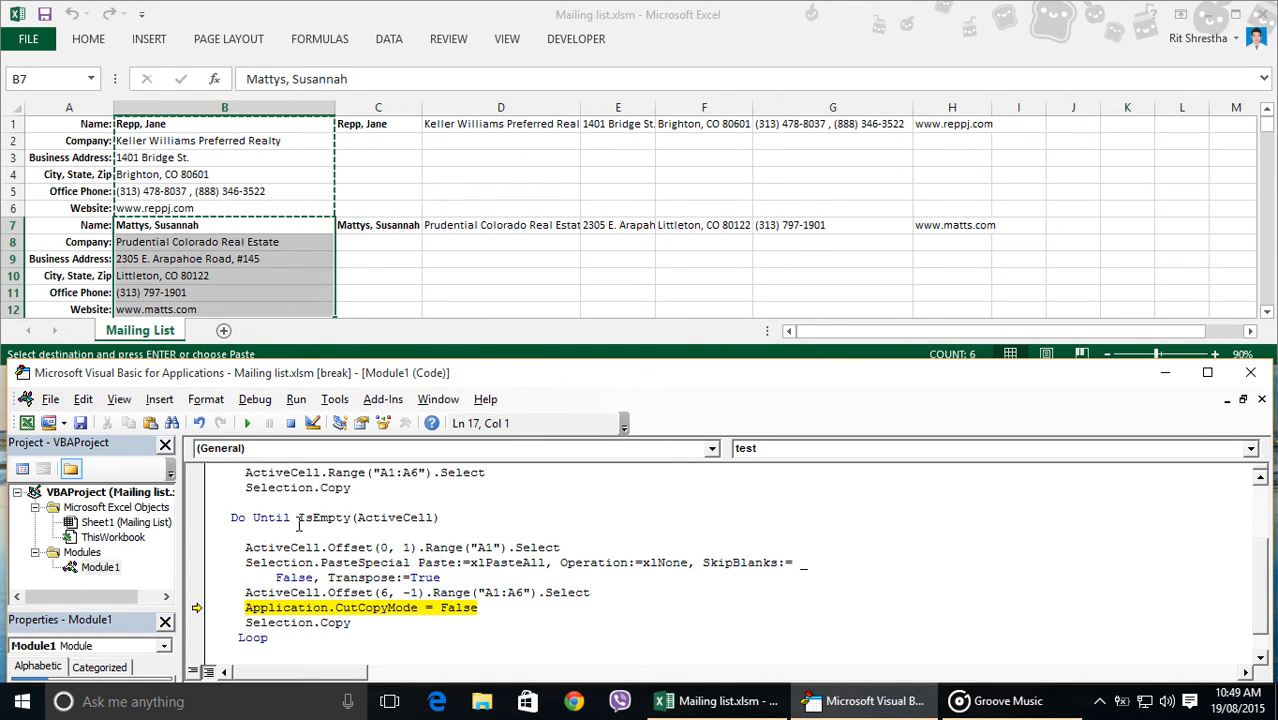
key("F8")
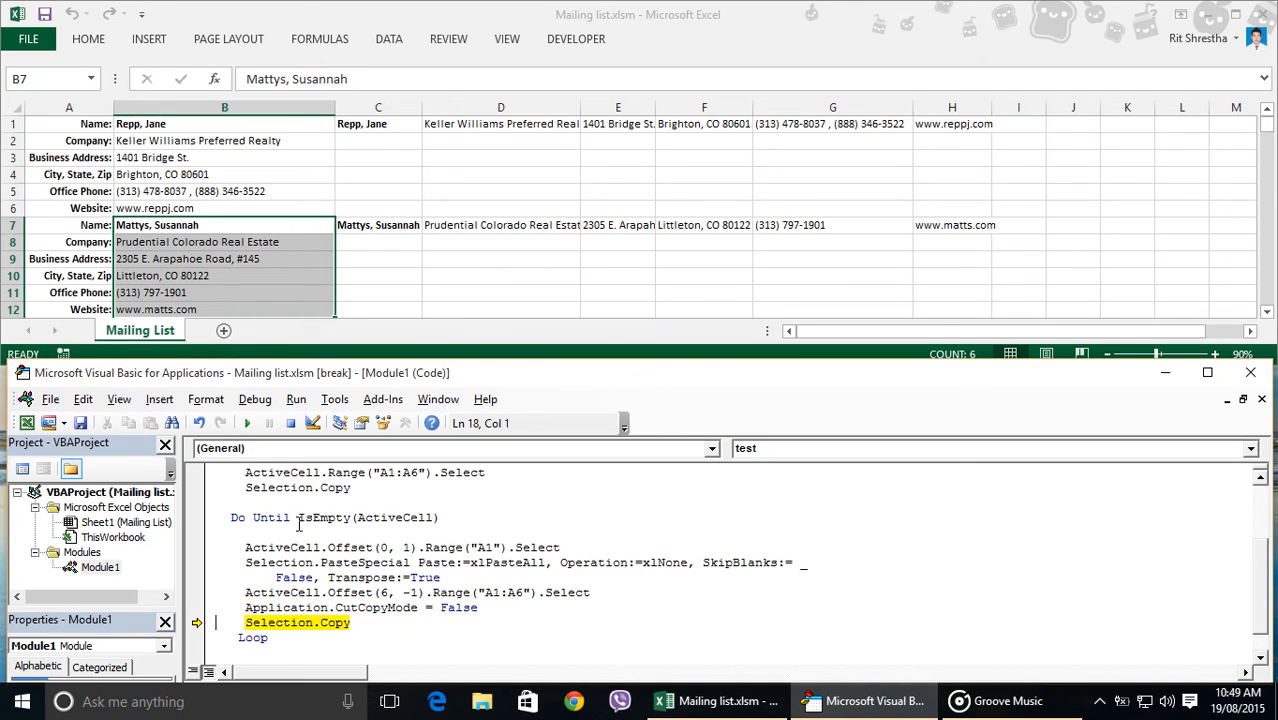
key("F8")
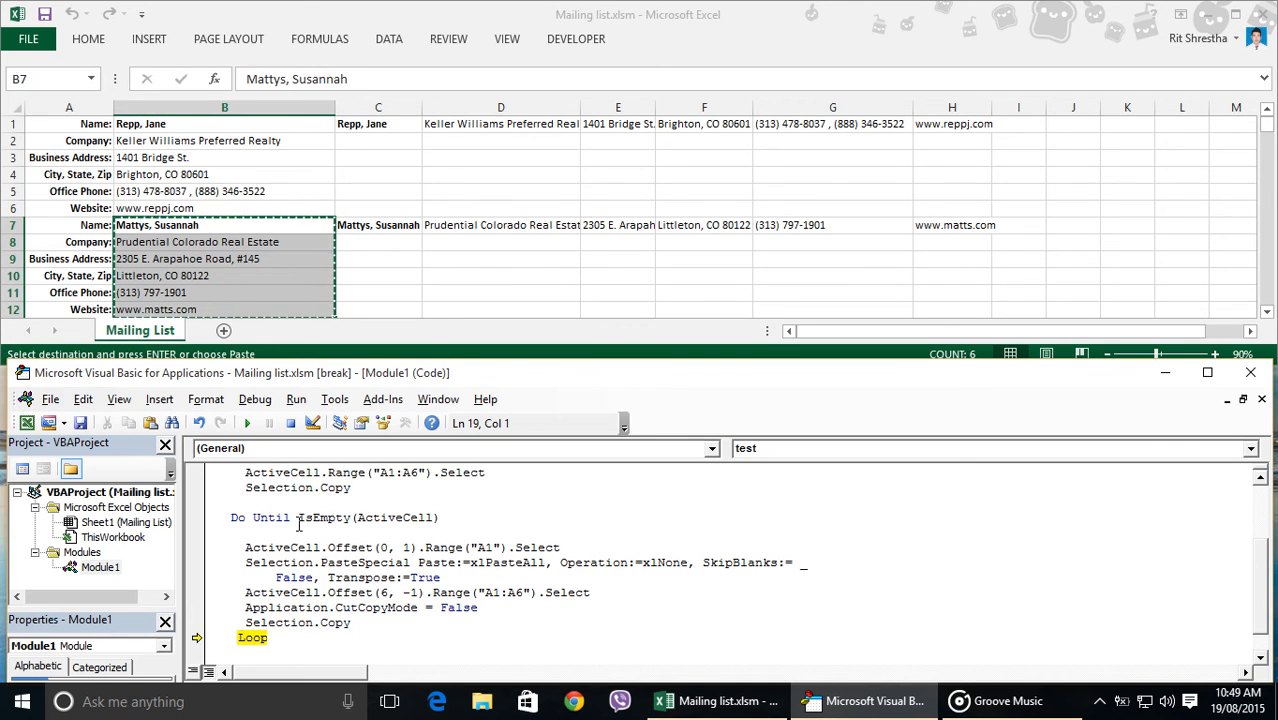
key("F8")
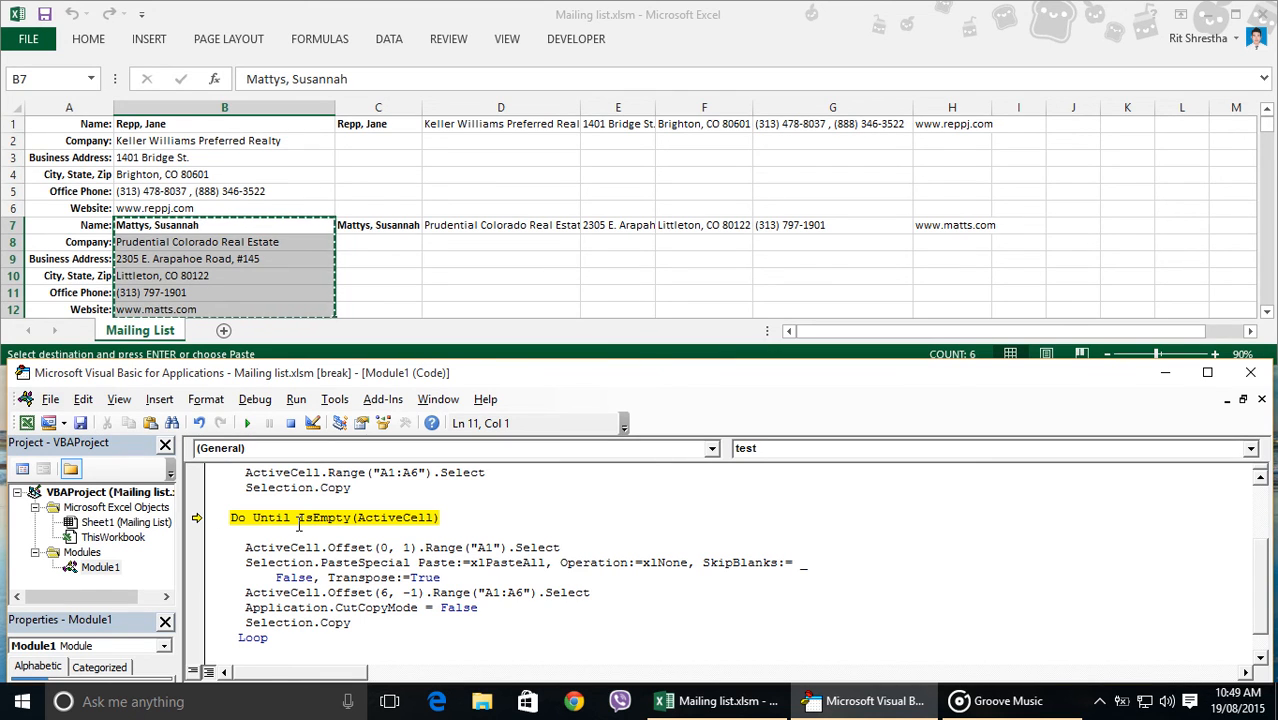
key("F8")
key("F8")
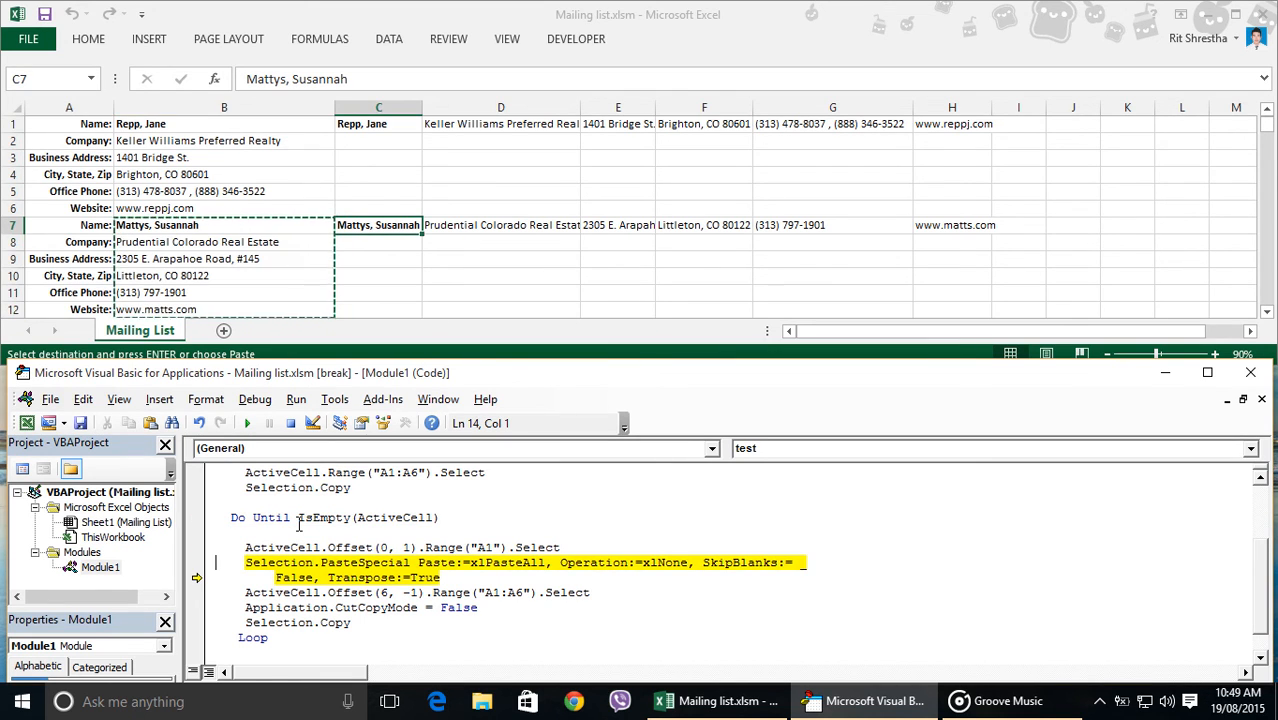
key("F8")
key("F8")
key("F8")
key("F8")
key("F8")
key("F8")
key("F8")
key("F8")
key("F8")
key("F8")
key("F8")
key("F8")
key("F8")
key("F8")
key("F8")
key("F8")
key("F8")
key("F8")
key("F8")
key("F8")
key("F8")
key("F8")
key("F8")
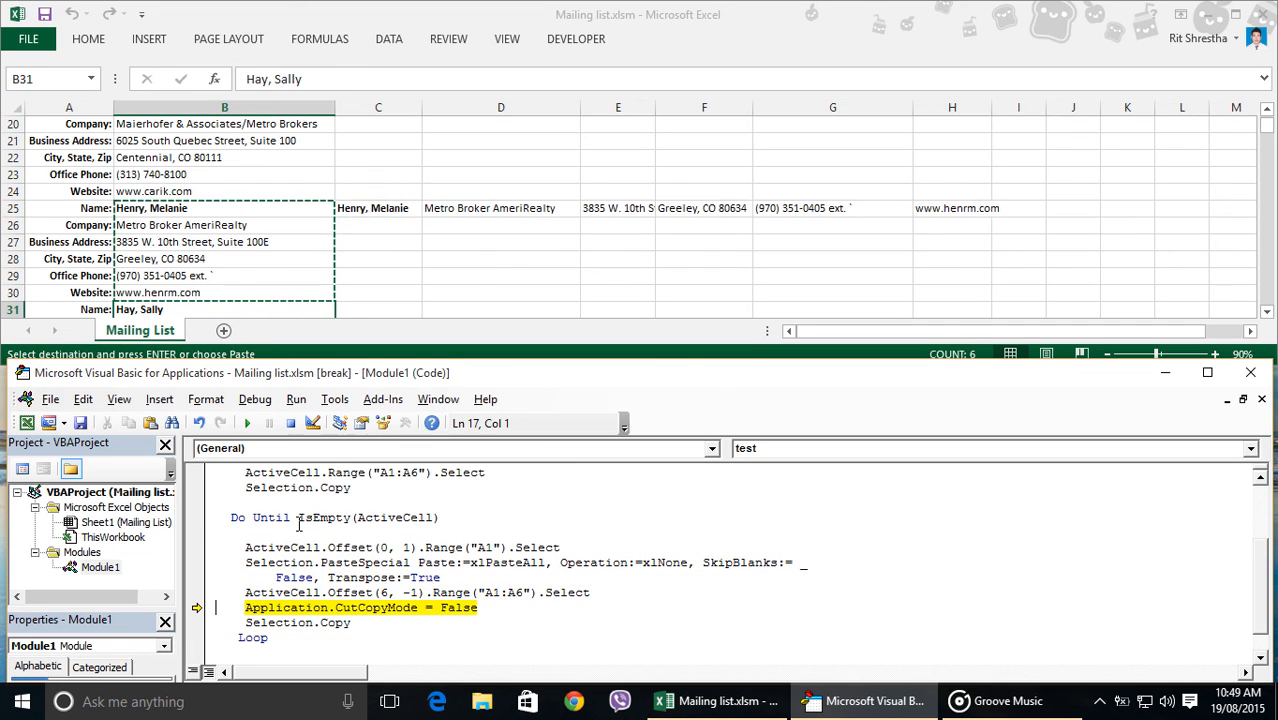
key("F8")
key("F8")
key("F8")
key("F8")
key("F8")
key("F8")
key("F8")
key("F8")
key("F8")
key("F8")
key("F8")
key("F8")
key("F8")
key("F8")
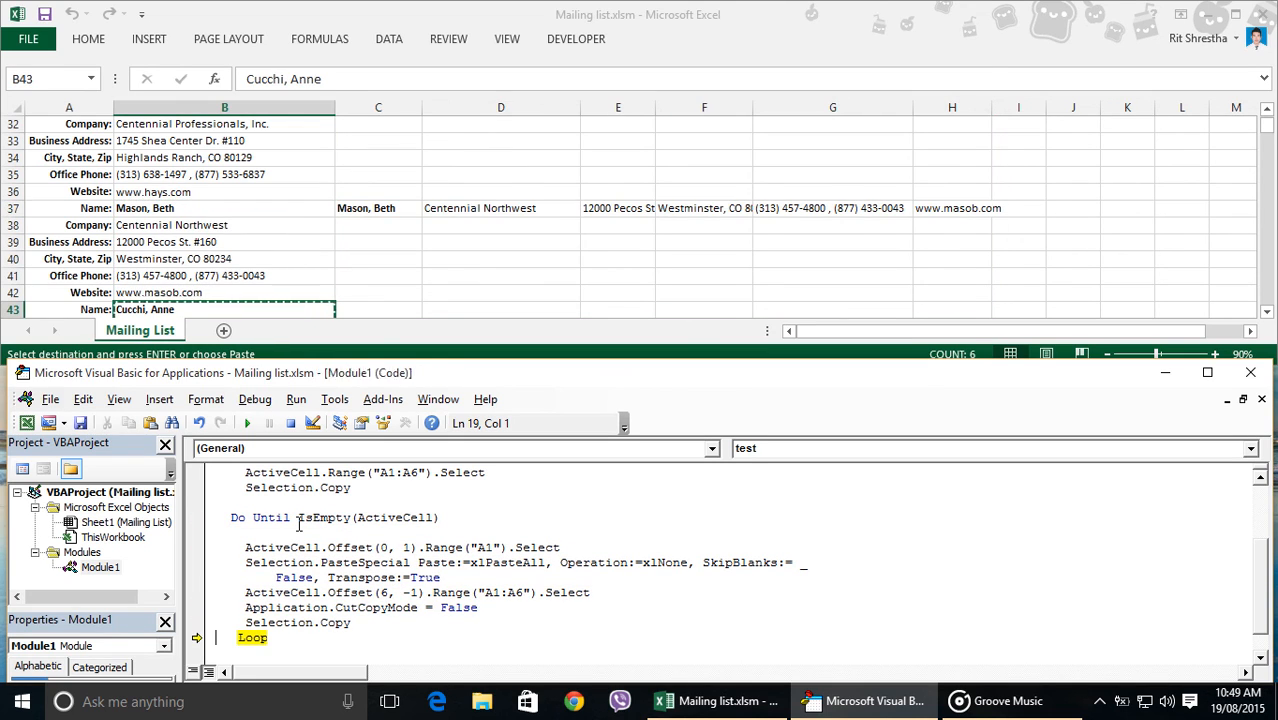